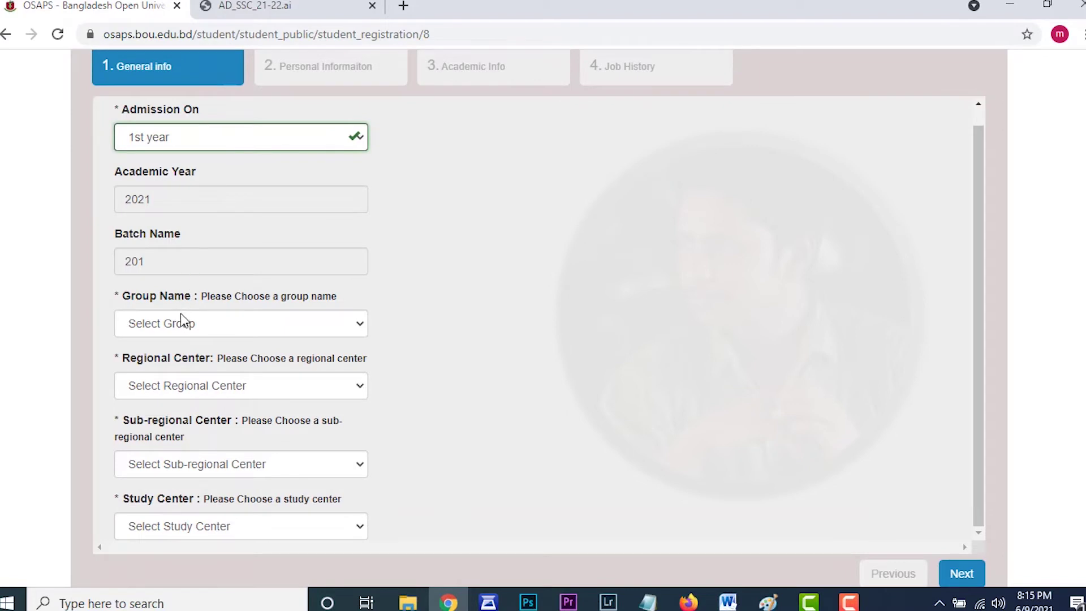
Step: Set the group name to Humanities and the regional center to RC-Chittagong
click(189, 330)
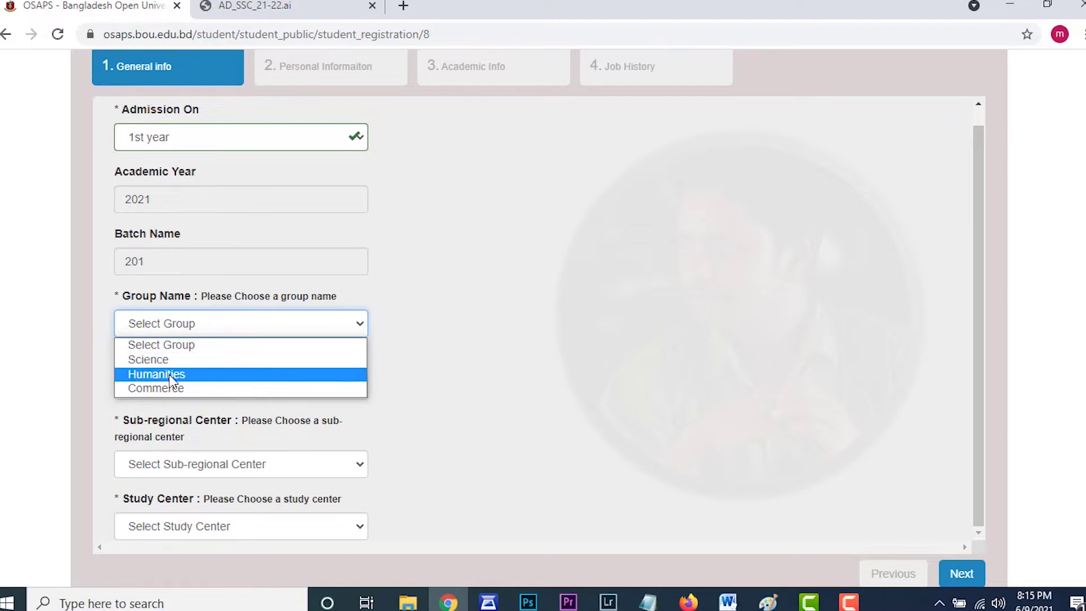
click(169, 374)
scroll(222, 303, down, 3)
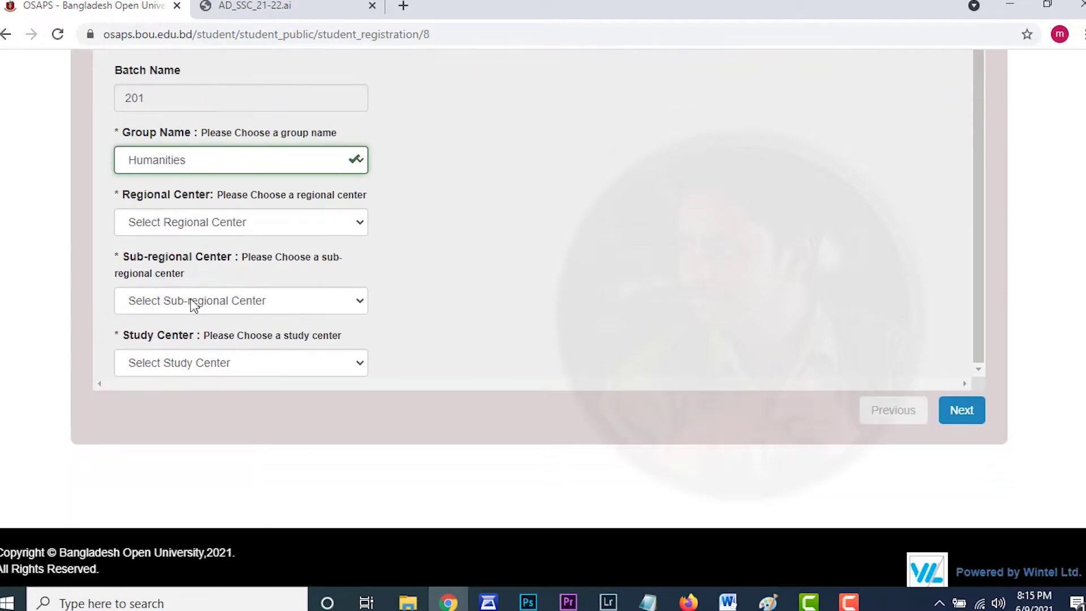
click(247, 222)
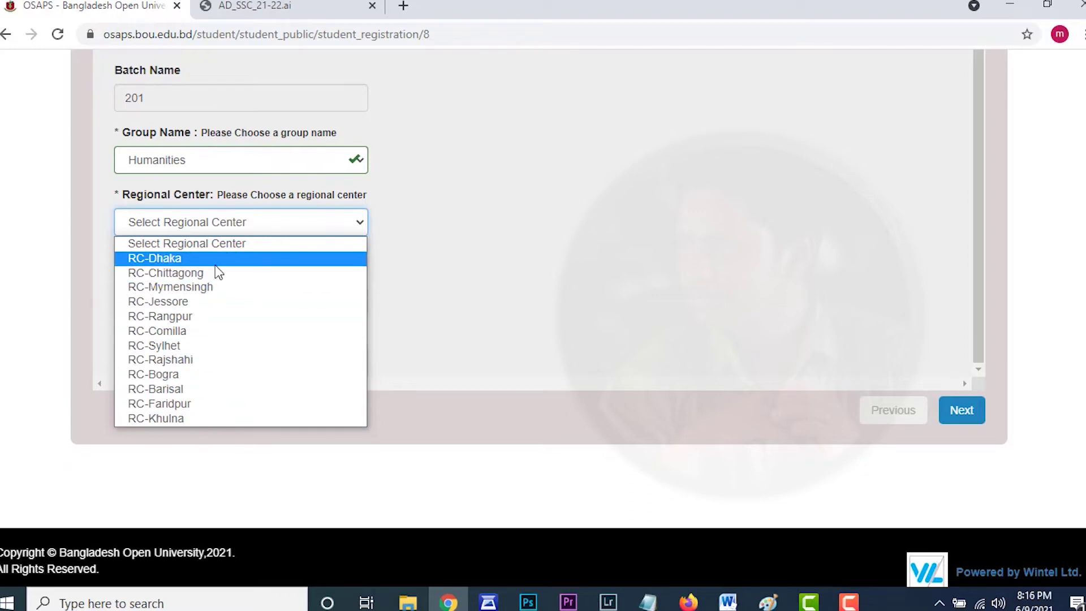
click(214, 284)
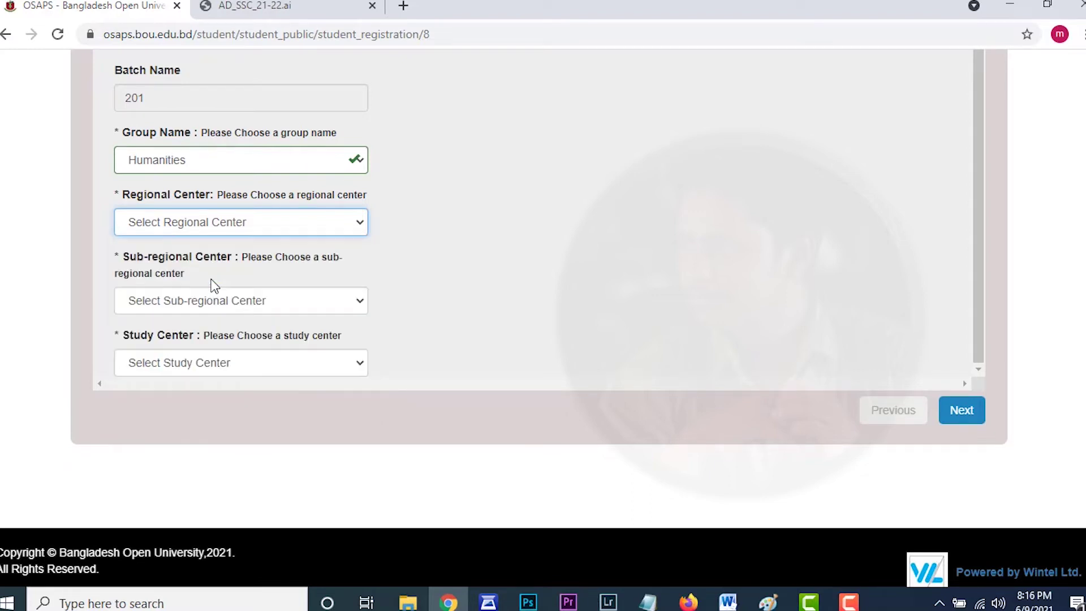
Step: Set the sub-regional center to Chittagong
click(205, 304)
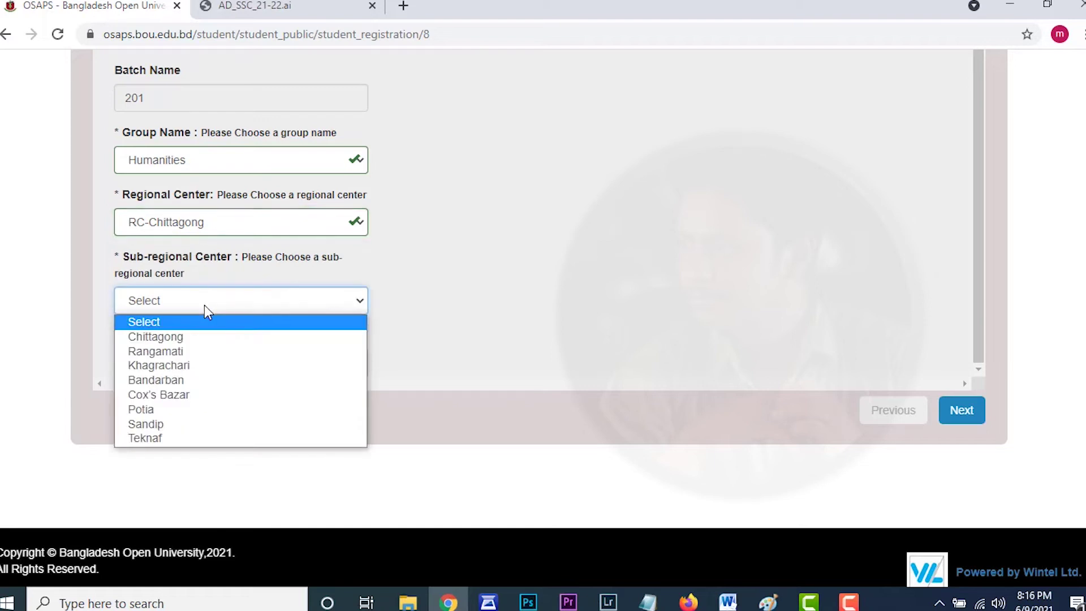
click(193, 342)
scroll(194, 356, down, 1)
Step: Look through the available study centers and choose Chittagong Govt. High School, Kotwali
click(195, 345)
right_click(195, 343)
click(195, 347)
click(175, 356)
click(173, 354)
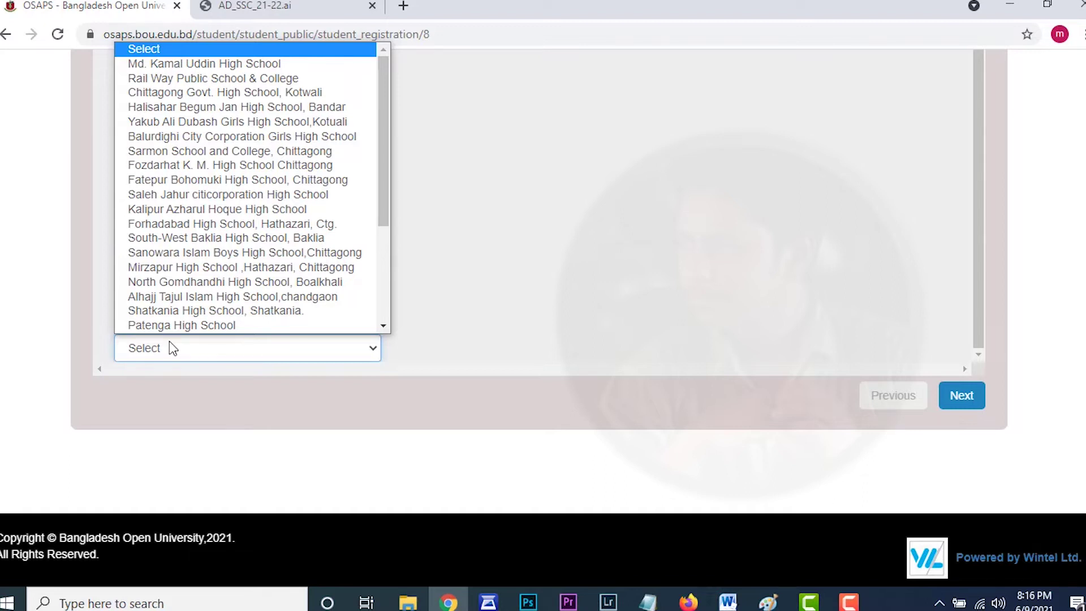
scroll(182, 321, down, 2)
click(194, 346)
scroll(277, 359, down, 1)
click(272, 348)
click(273, 348)
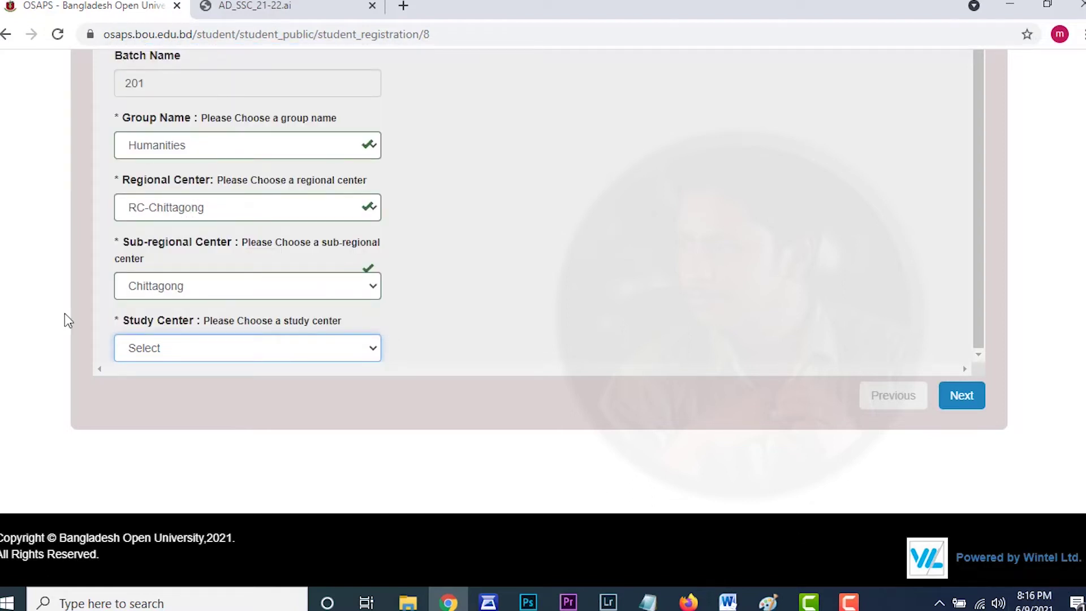
click(174, 354)
scroll(195, 244, down, 1)
scroll(205, 92, up, 1)
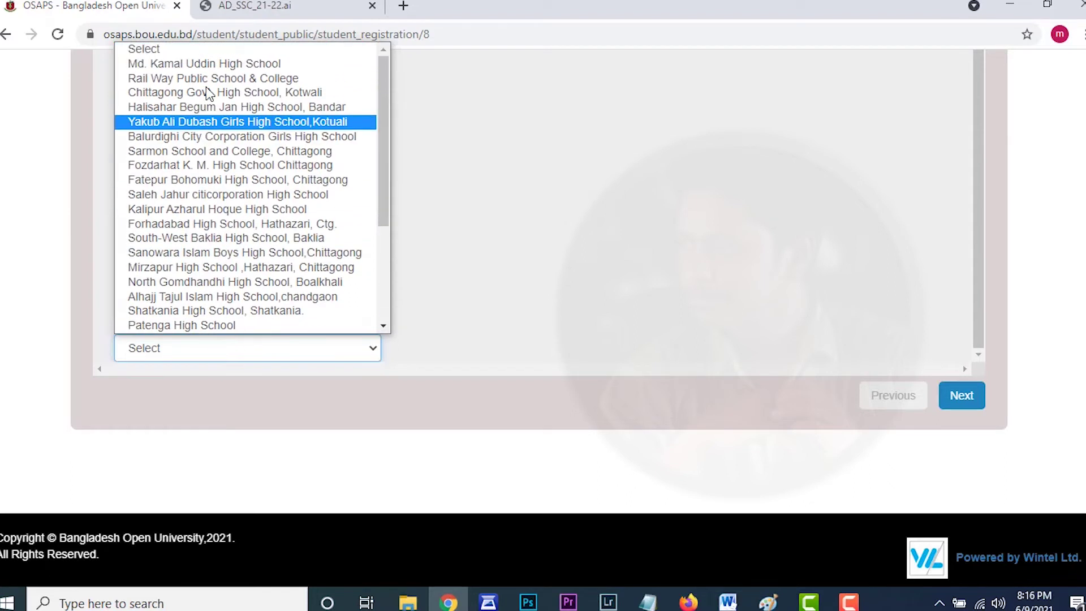
click(151, 93)
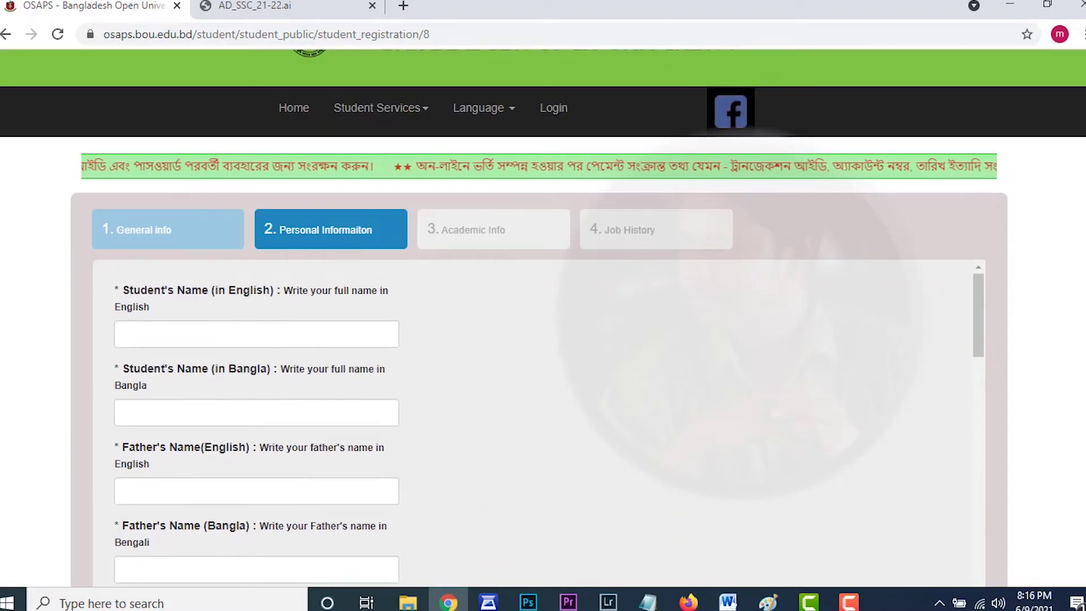
Step: Fill in the student's full name in English from the saved suggestions
scroll(219, 131, down, 4)
scroll(395, 203, up, 2)
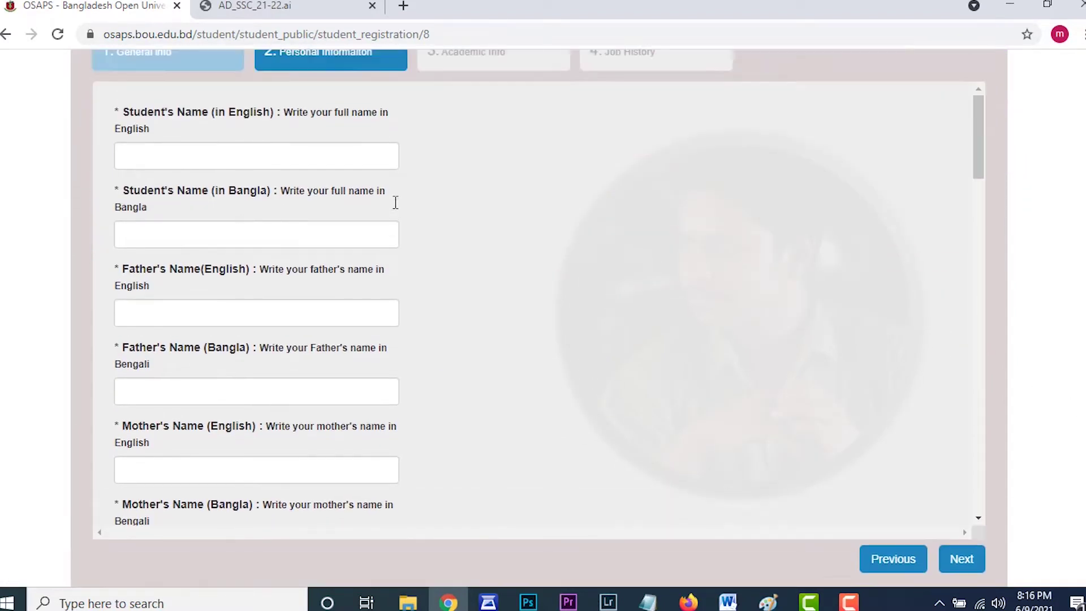
click(228, 202)
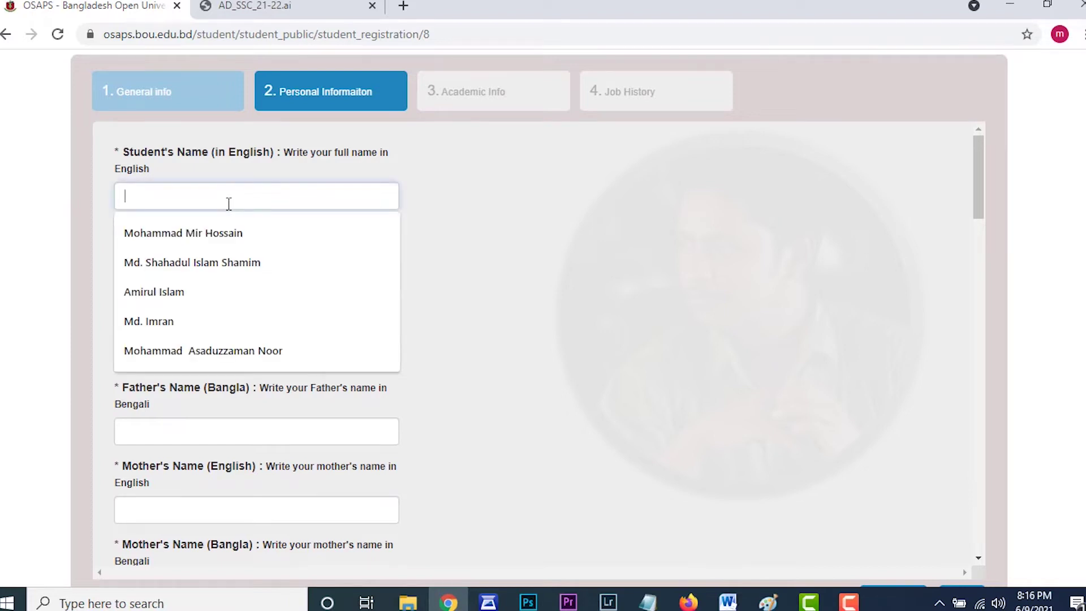
click(228, 233)
Step: Restore the Avro top bar and switch its keyboard mode to Bangla for the Bangla name entry
click(228, 272)
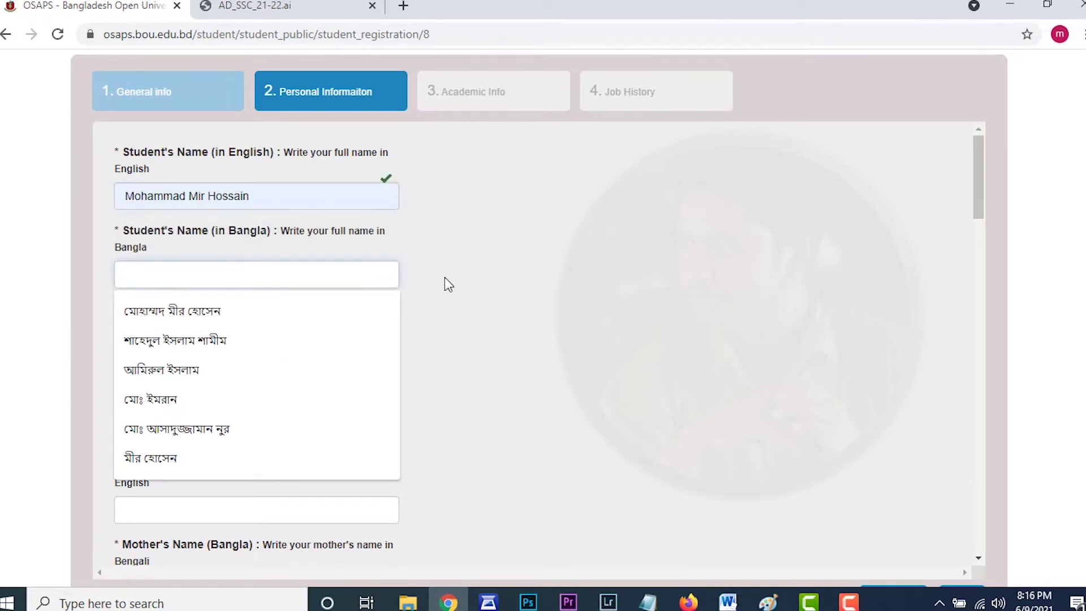
click(794, 362)
click(938, 598)
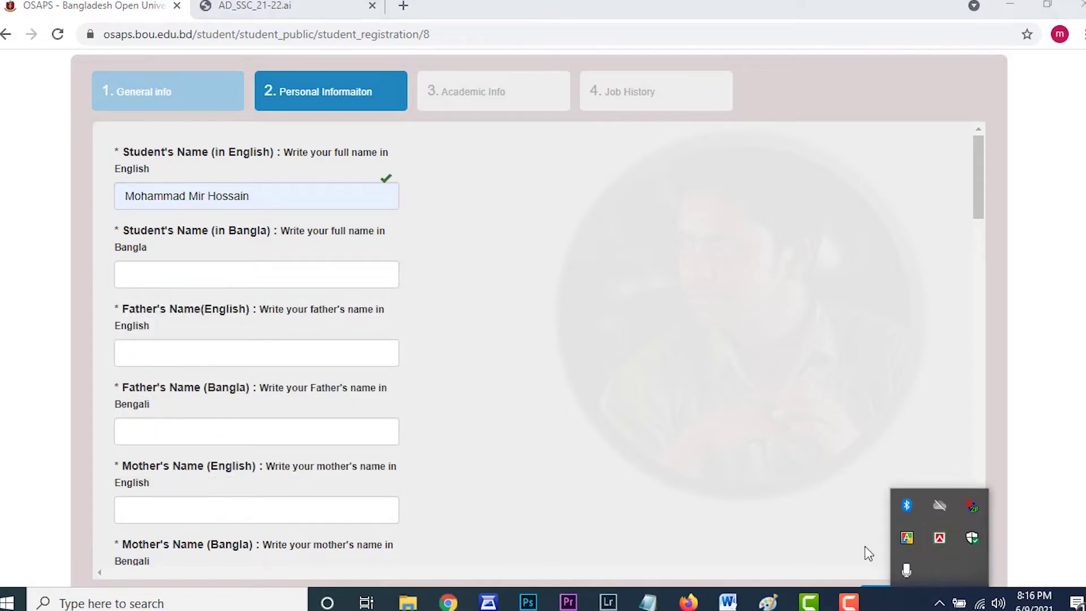
right_click(907, 537)
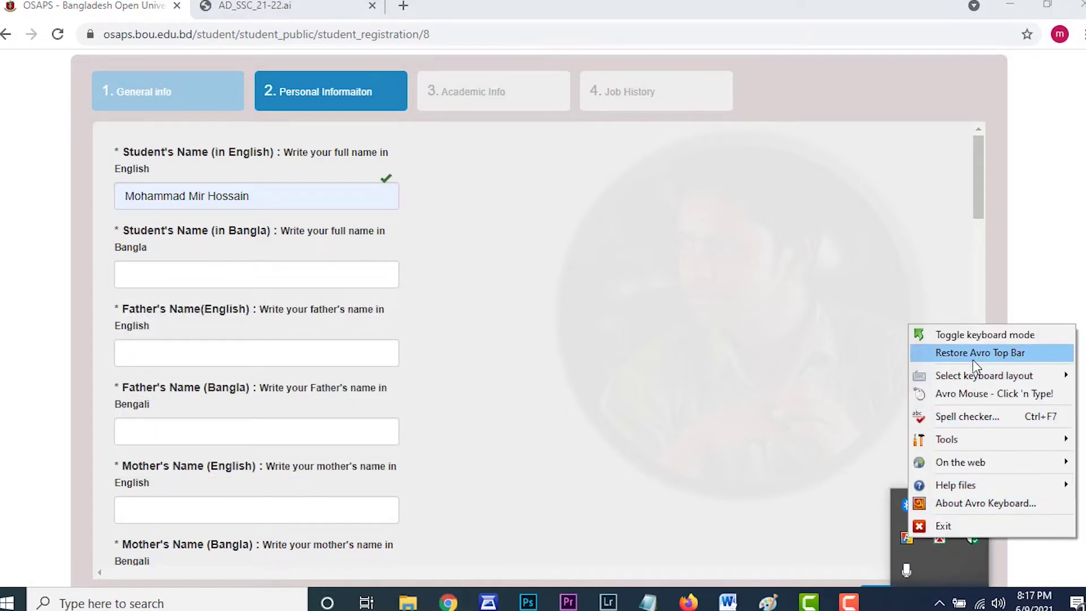
click(968, 353)
click(827, 4)
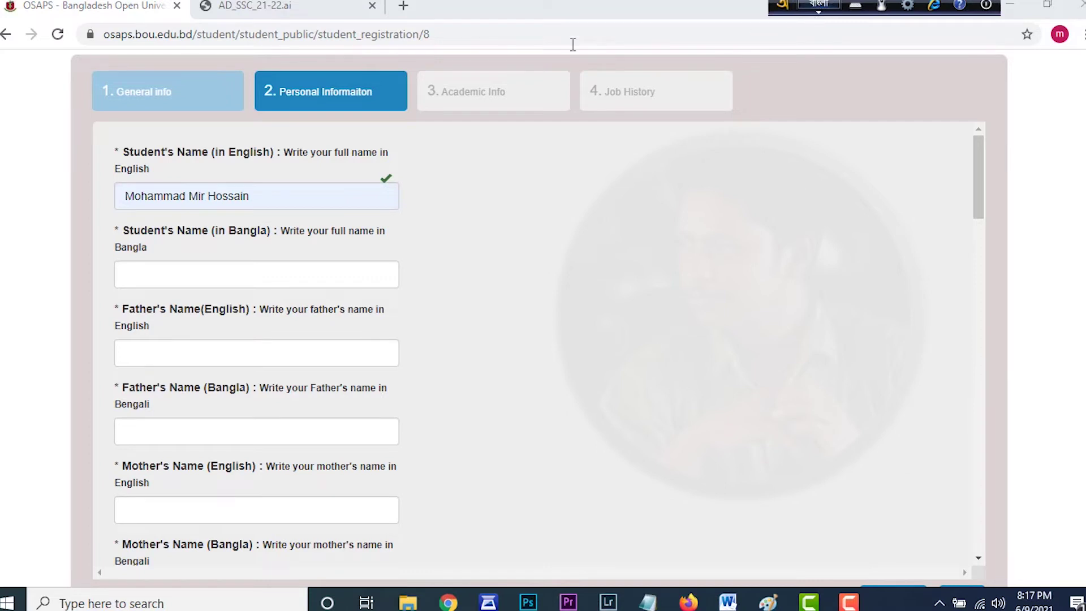
Step: Fill in the student's full name in Bangla from the saved suggestions
click(194, 275)
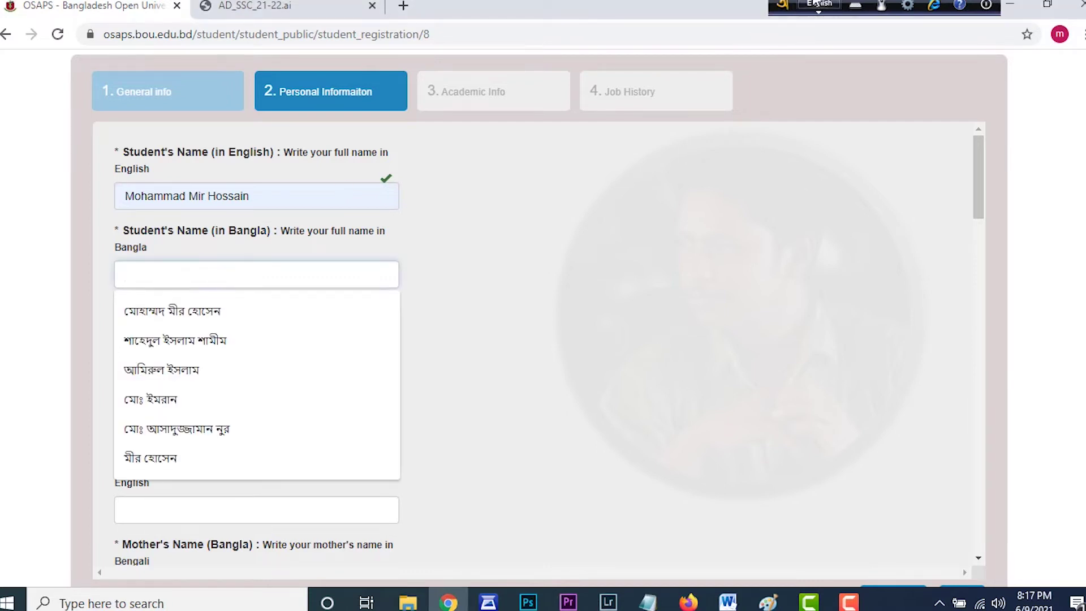
click(254, 279)
click(218, 280)
click(207, 312)
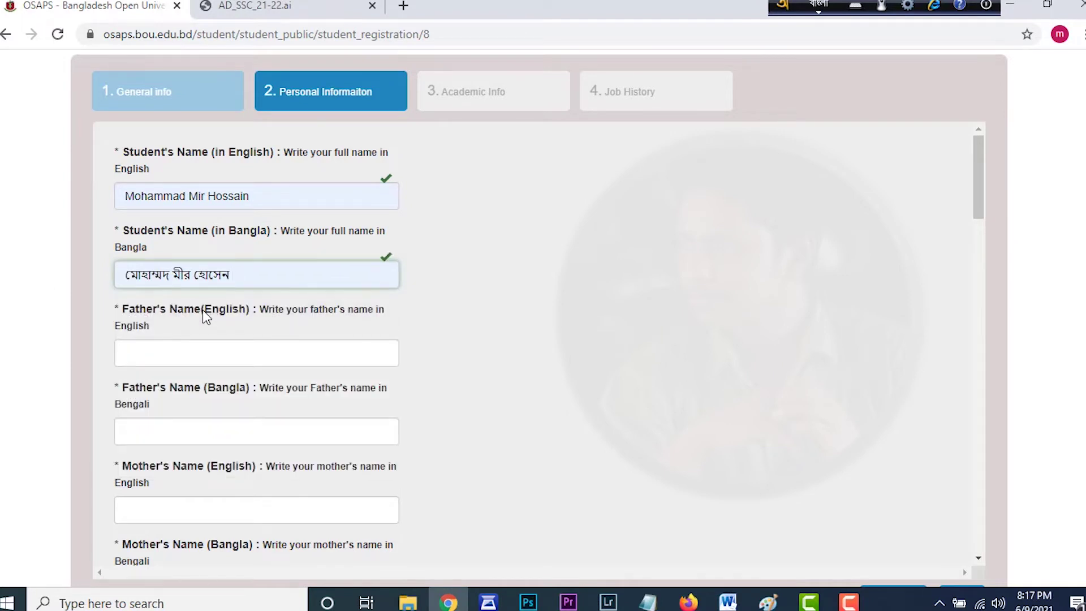
Step: Fill in the father's name in both English and Bangla from the saved suggestions
click(208, 352)
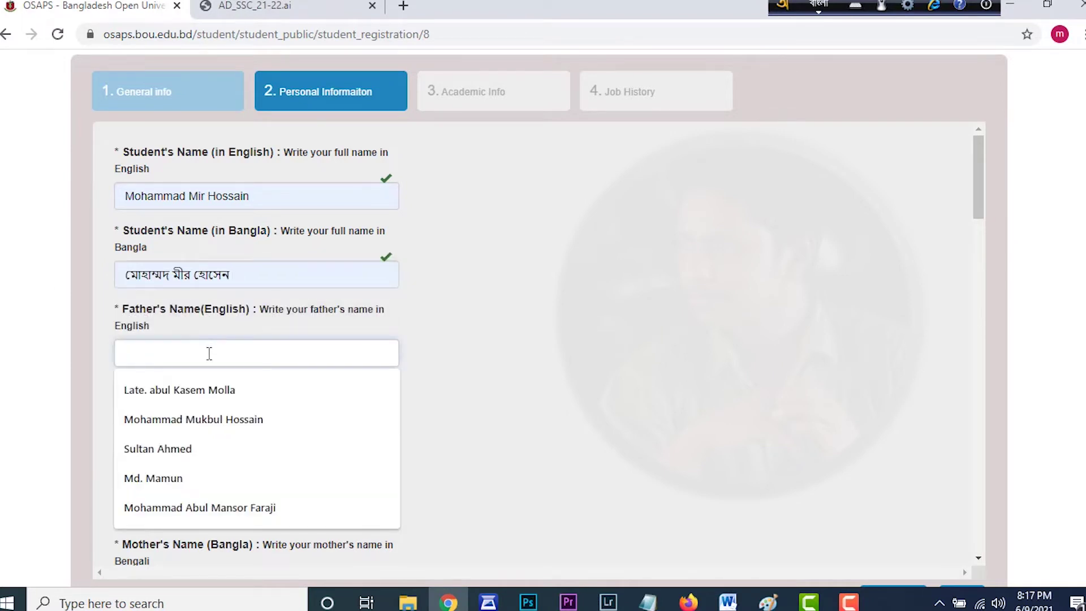
click(208, 417)
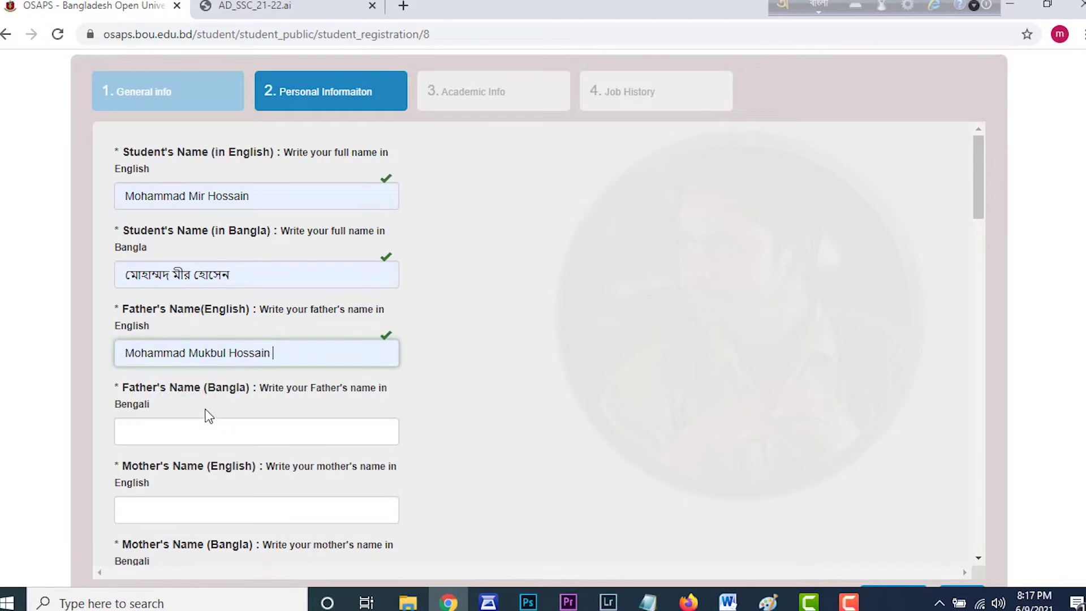
click(195, 431)
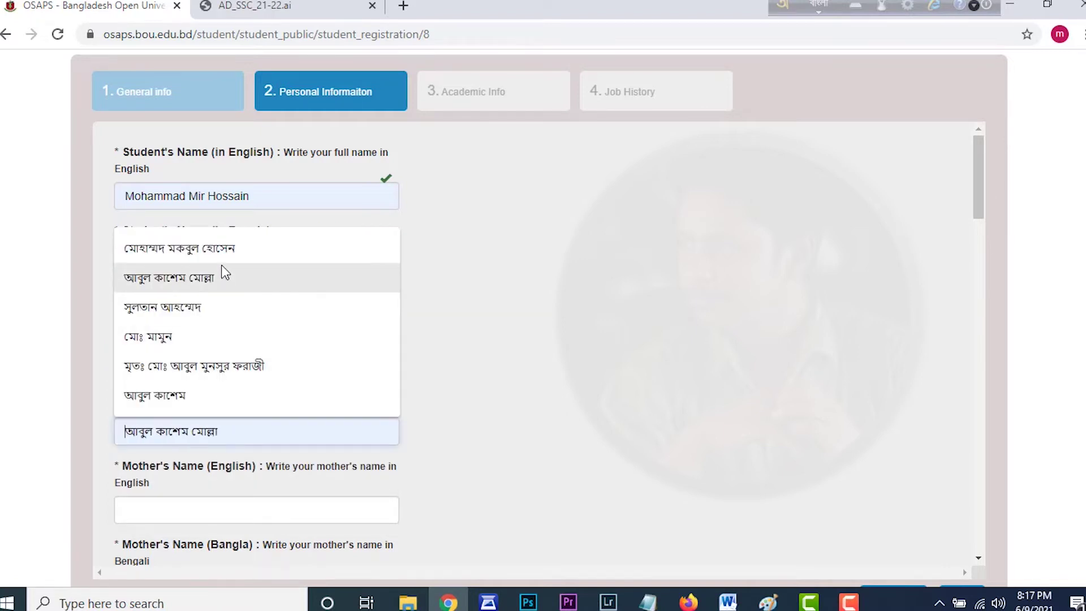
click(215, 249)
Step: Fill in the mother's name in both English and Bangla from the saved suggestions
scroll(202, 361, down, 3)
click(202, 358)
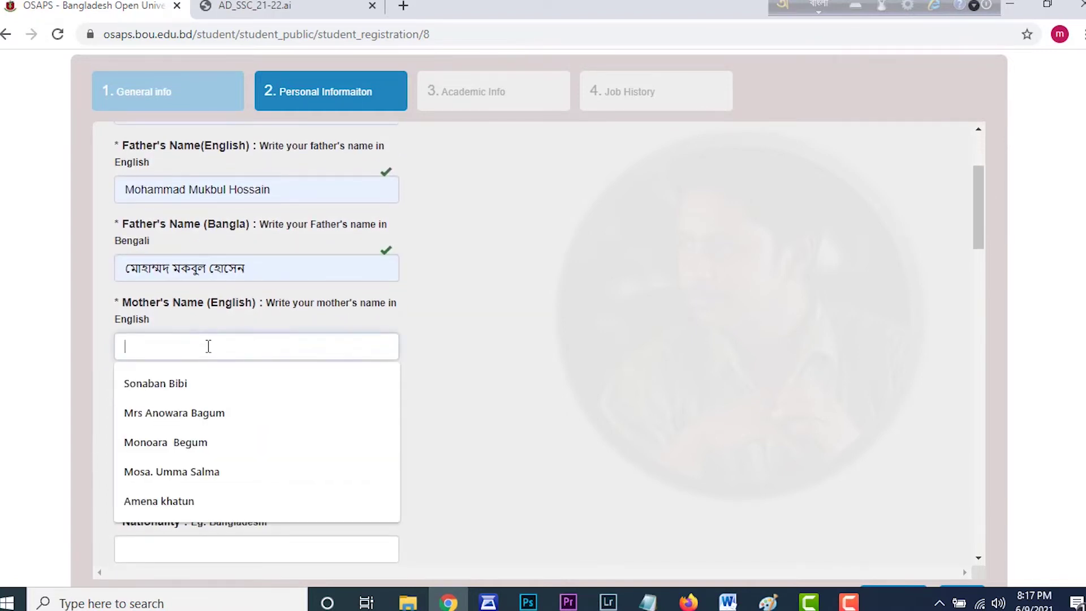
click(191, 397)
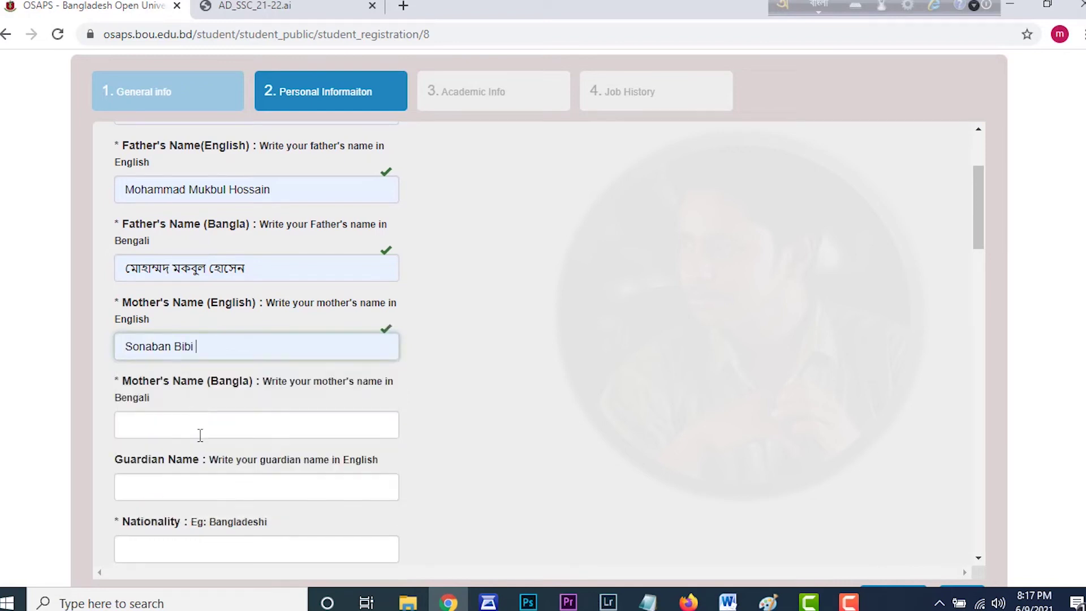
click(199, 430)
click(204, 267)
Step: Fill in the guardian's name in English, using the mother's name
scroll(207, 407, down, 3)
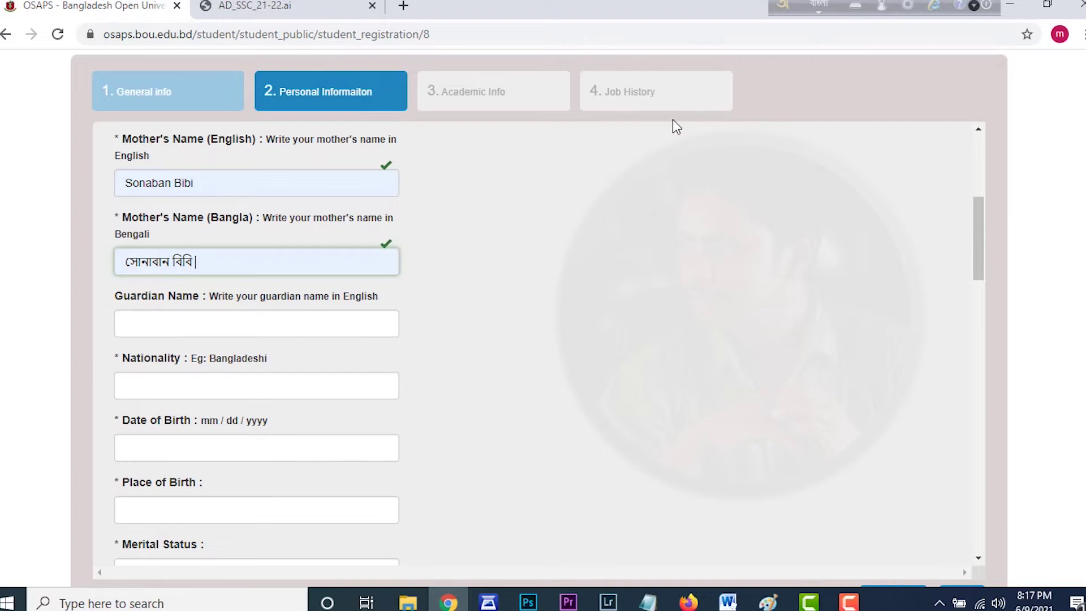
click(195, 316)
click(184, 365)
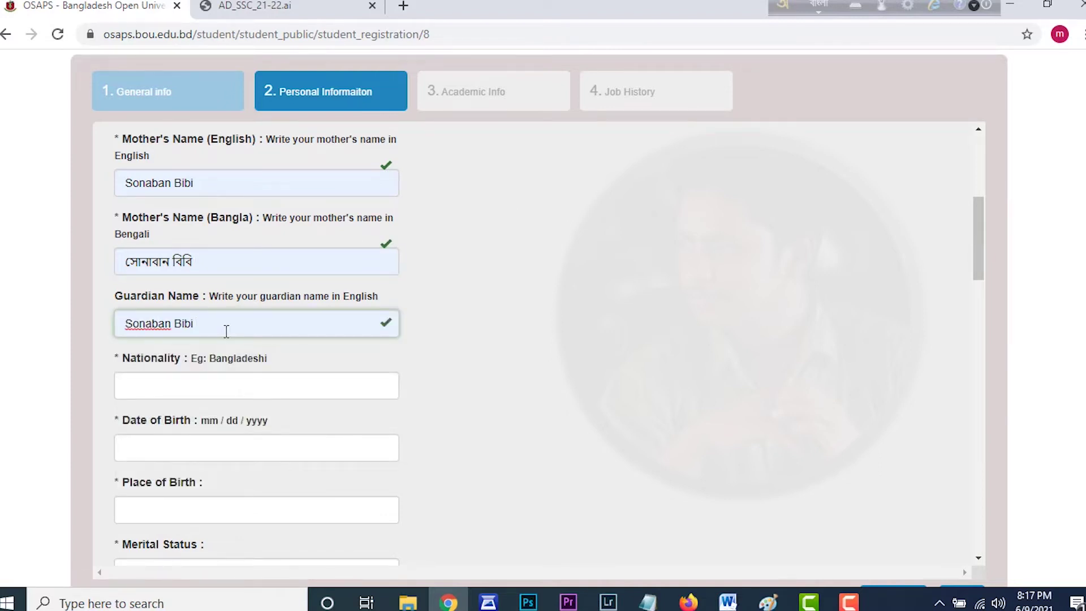
drag(195, 331, 142, 332)
click(283, 347)
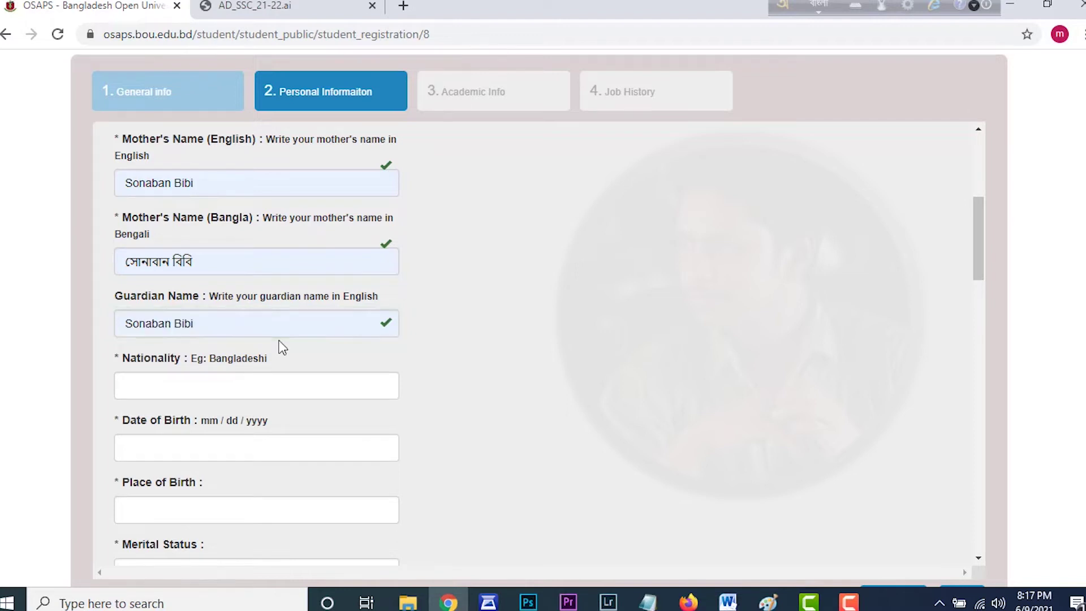
Step: Set the nationality to Bangladeshi
scroll(283, 271, down, 3)
drag(277, 192, 206, 195)
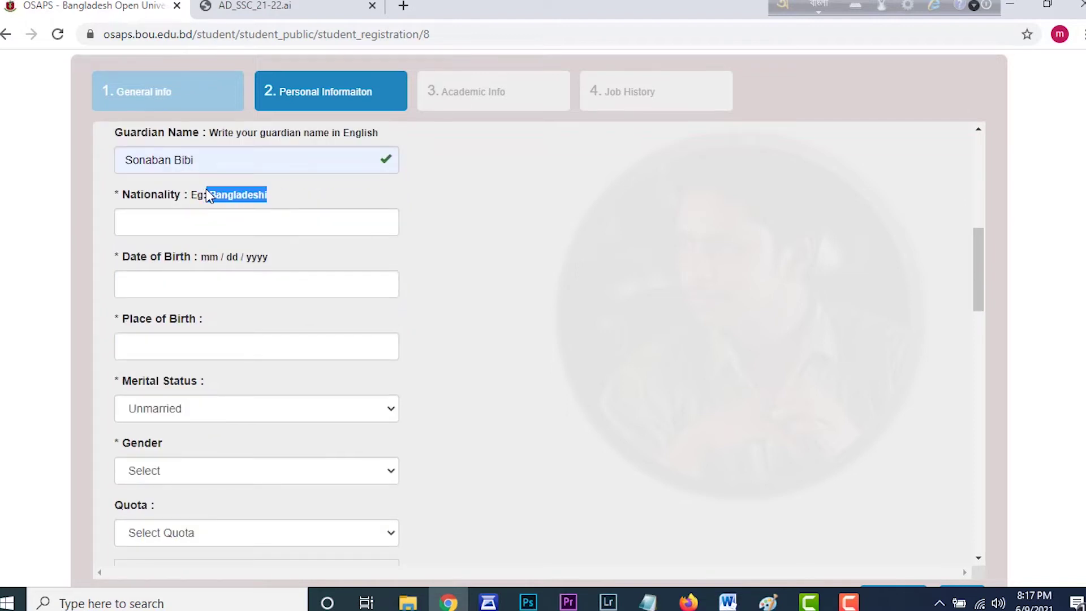
click(196, 228)
click(198, 259)
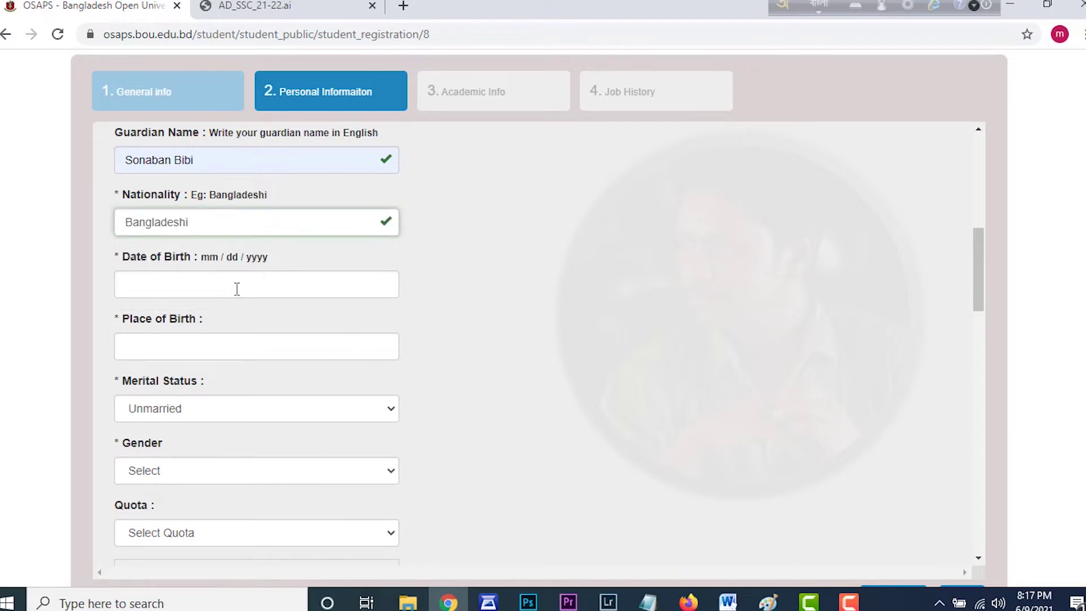
Step: Choose the student's date of birth by setting its year, month and day in the calendar
click(236, 288)
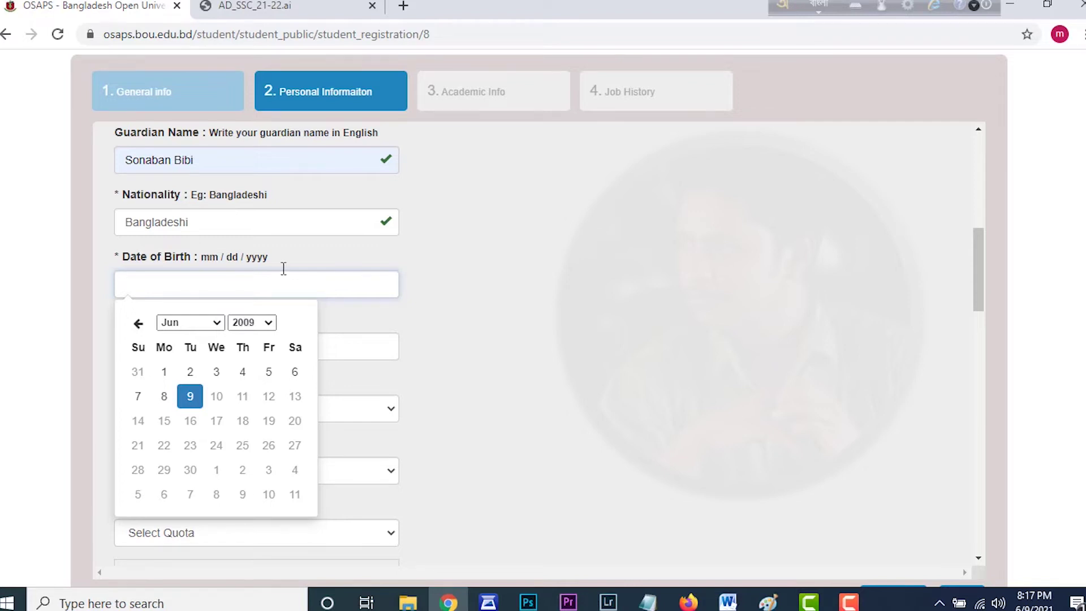
click(262, 322)
scroll(261, 334, up, 1)
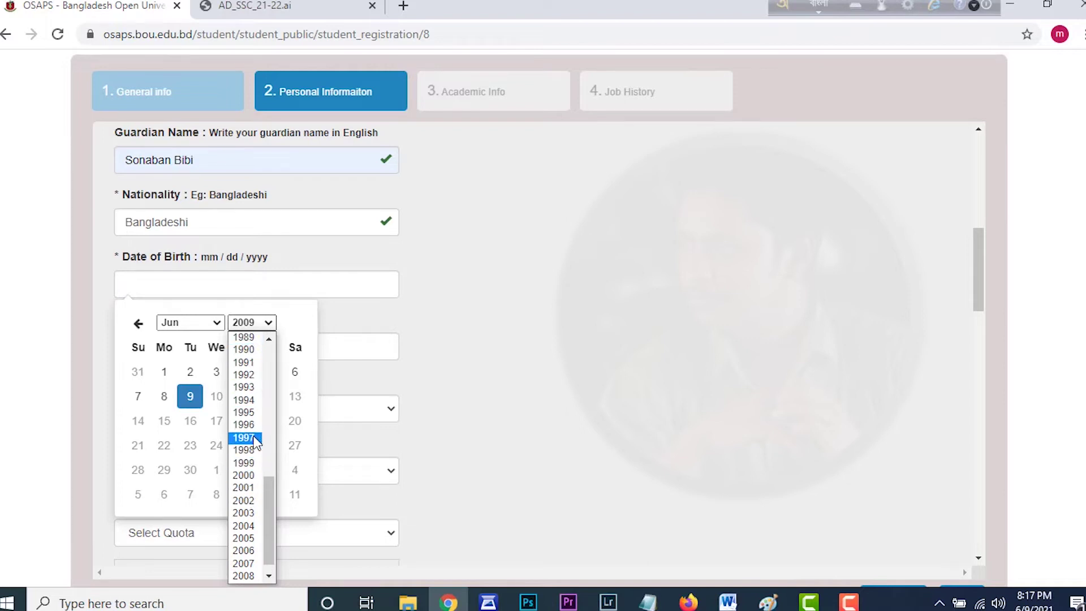
click(243, 437)
click(203, 322)
click(208, 371)
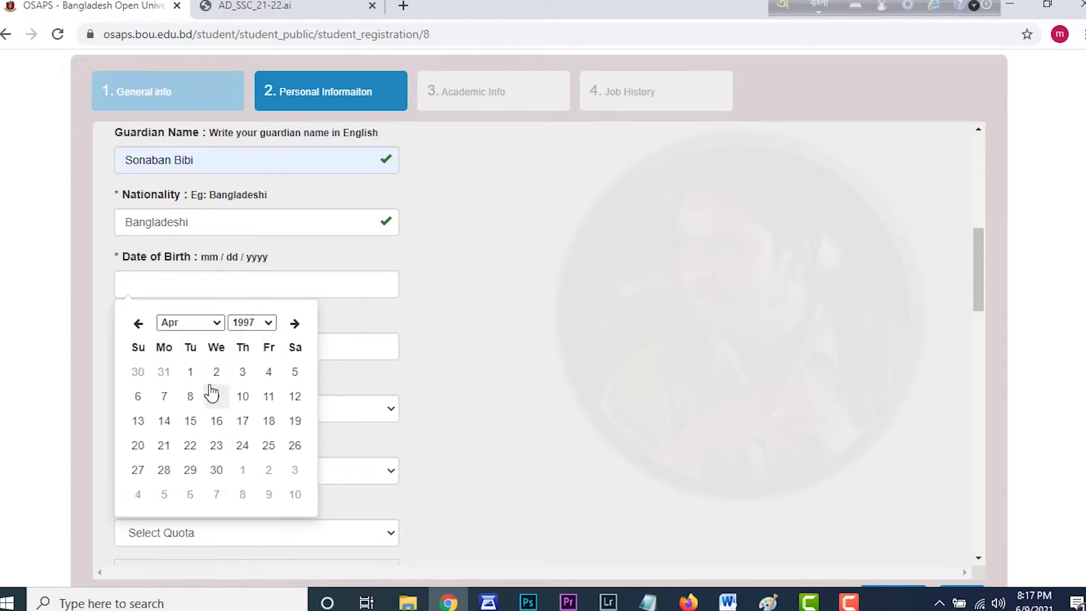
click(221, 380)
Step: Set the place of birth to Comilla and the marital status to Unmarried
click(222, 351)
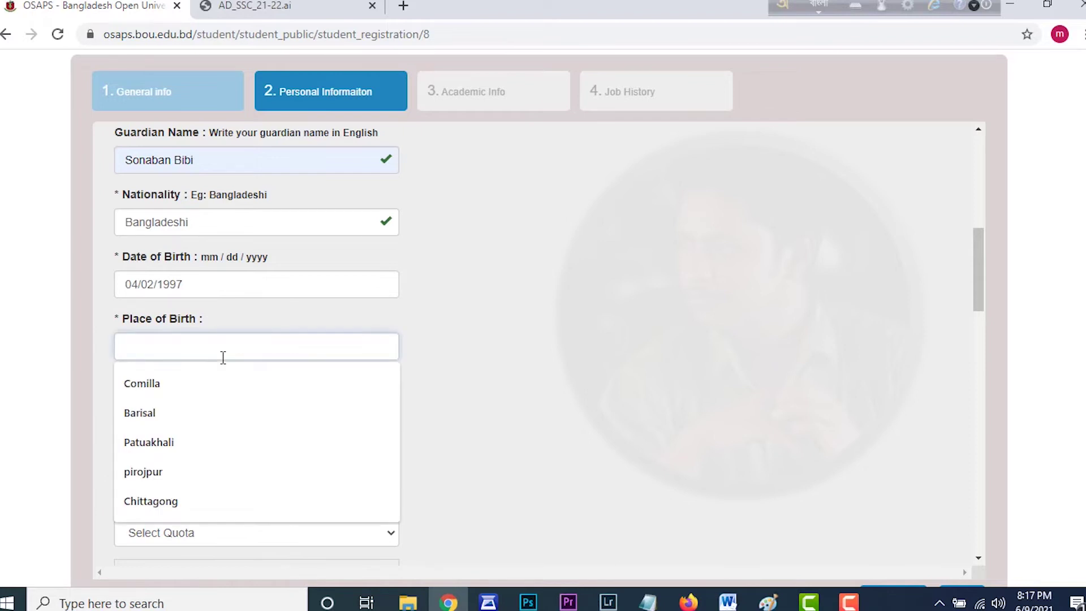
click(199, 387)
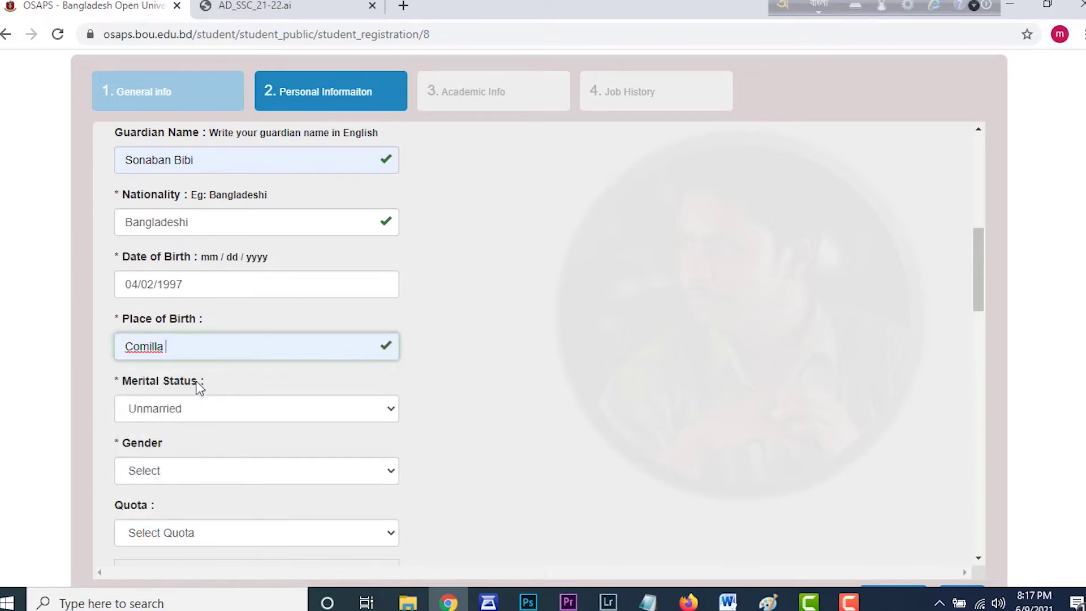
scroll(205, 362, down, 1)
click(205, 328)
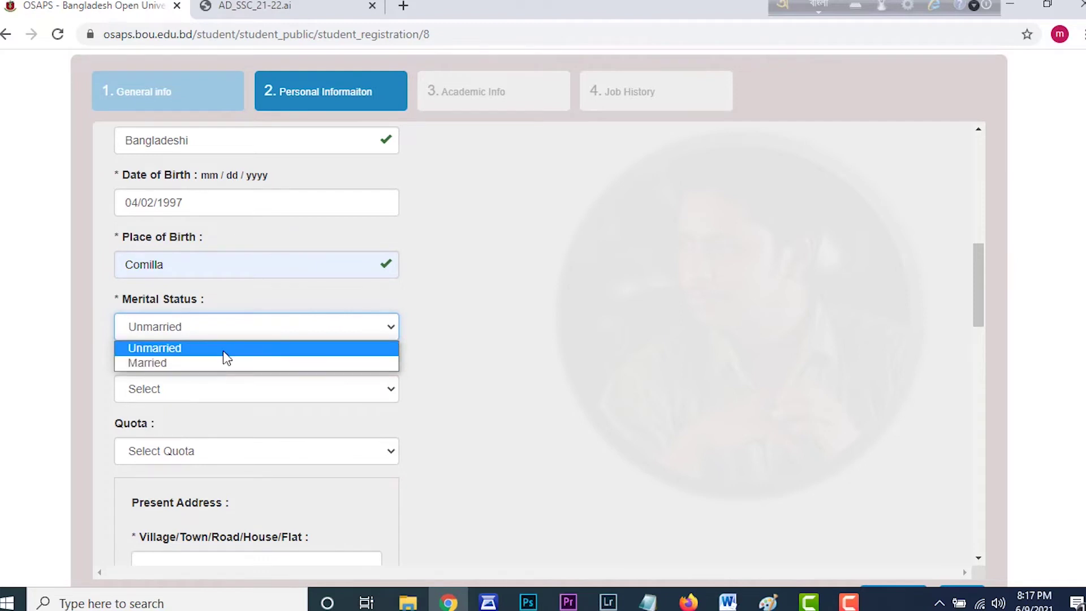
click(224, 349)
Step: Set the gender to Male
scroll(221, 348, down, 1)
click(218, 307)
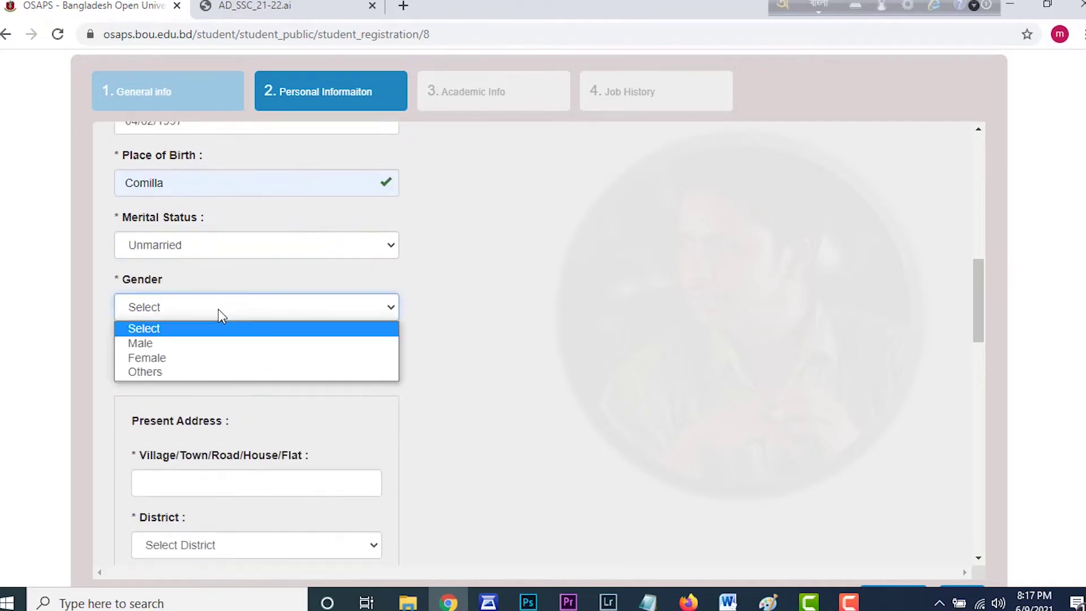
click(215, 343)
scroll(215, 339, down, 1)
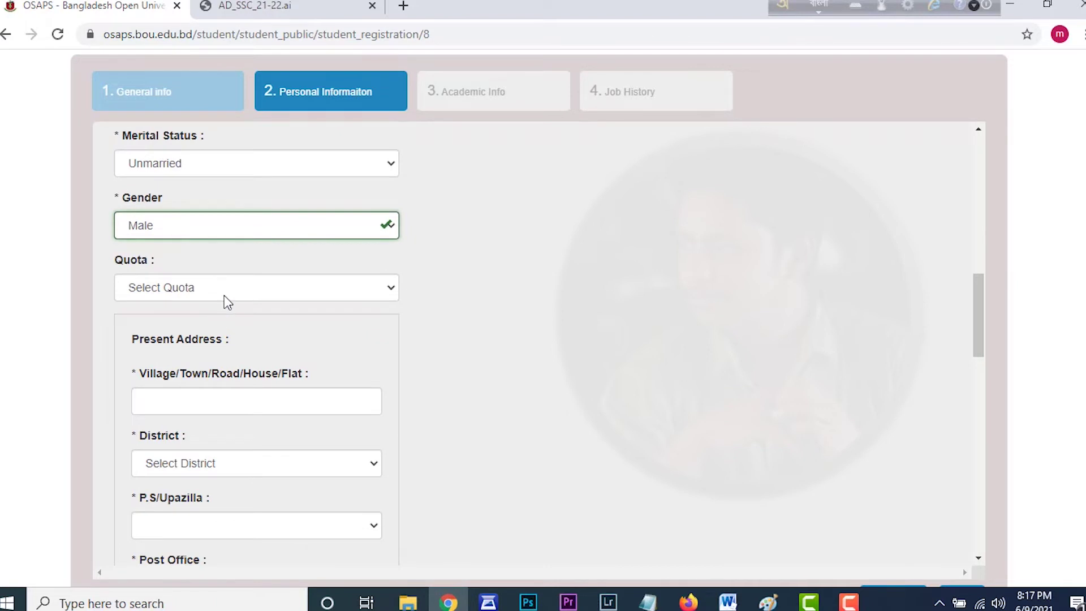
click(225, 296)
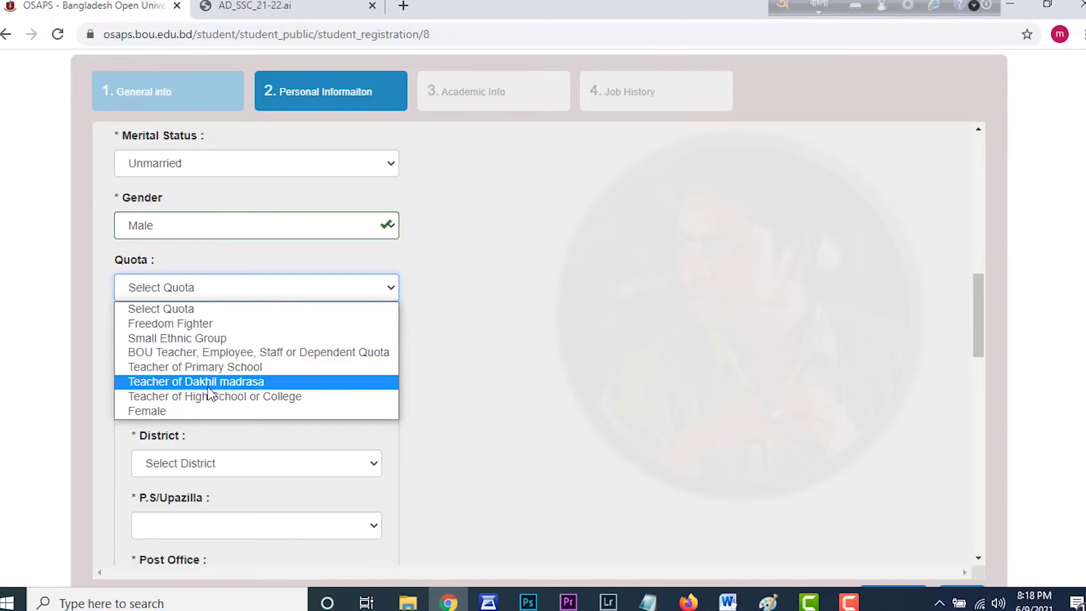
click(265, 270)
scroll(261, 285, down, 4)
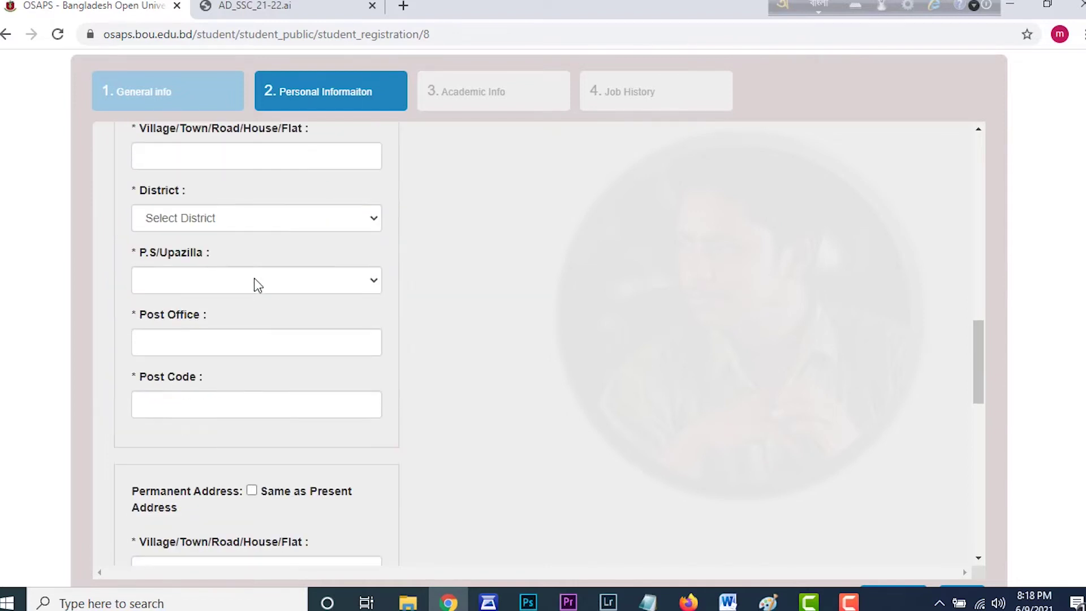
Step: Fill in the present address from the saved address suggestion and enter the post office name
scroll(257, 294, up, 3)
click(183, 321)
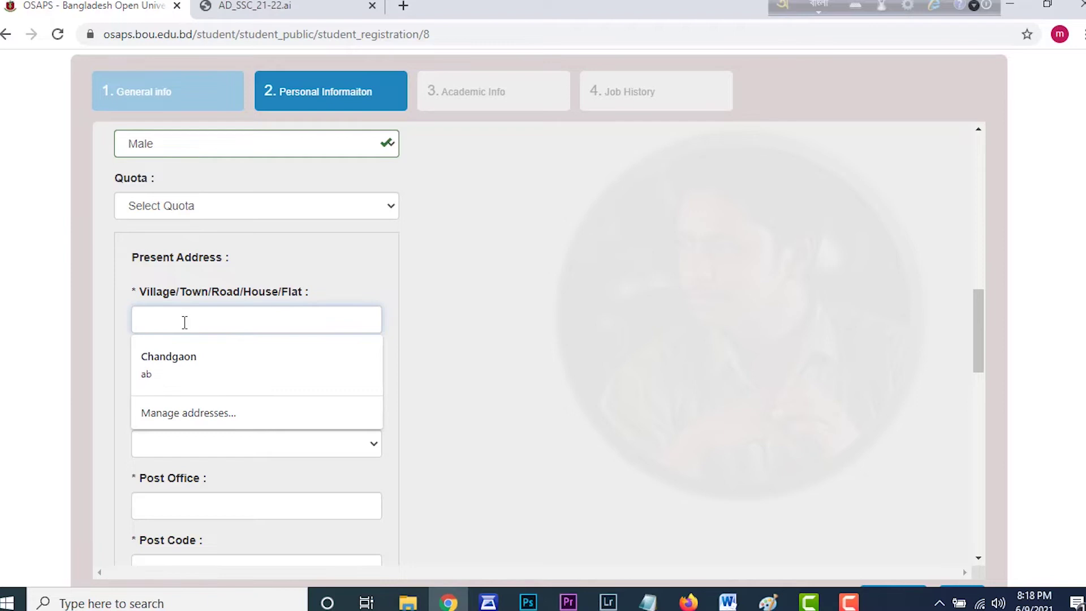
click(210, 382)
key(F12)
click(195, 430)
text(chandgaon)
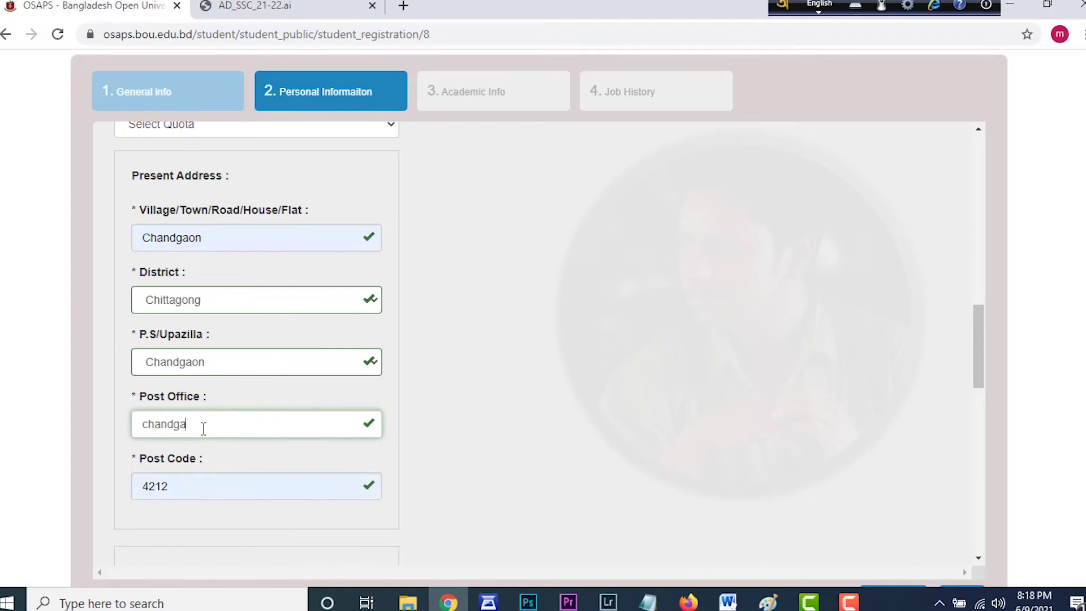
scroll(205, 427, down, 2)
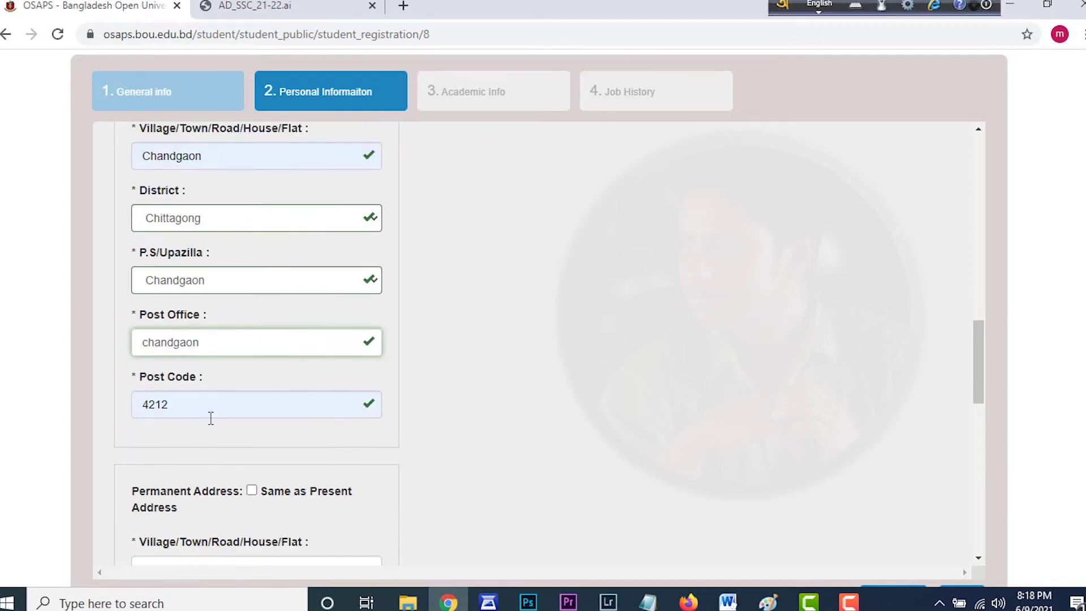
click(219, 403)
scroll(560, 402, down, 3)
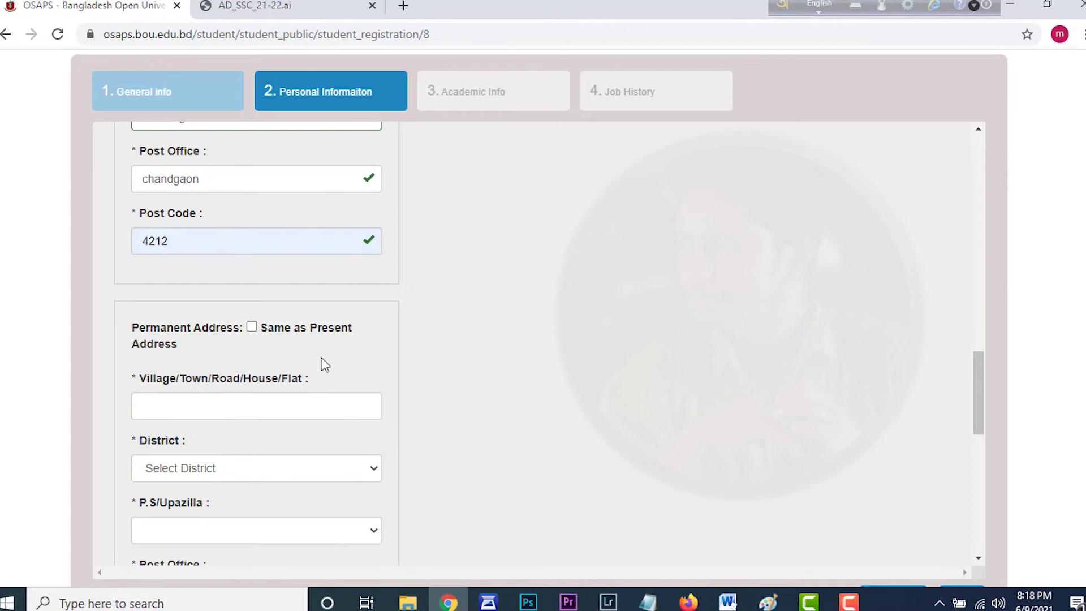
click(251, 328)
click(251, 328)
scroll(252, 328, down, 3)
click(235, 243)
click(432, 306)
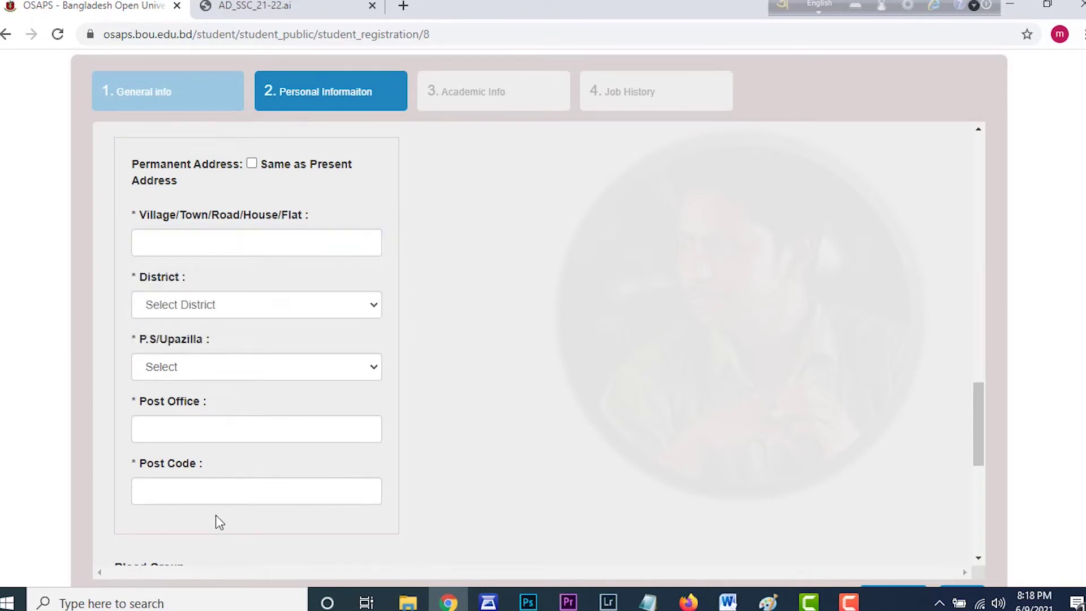
click(249, 311)
scroll(248, 241, down, 1)
click(566, 374)
Step: Mark the permanent address as same as the present address and set the blood group to O+ve
click(250, 163)
scroll(253, 282, down, 3)
scroll(255, 339, down, 3)
click(222, 268)
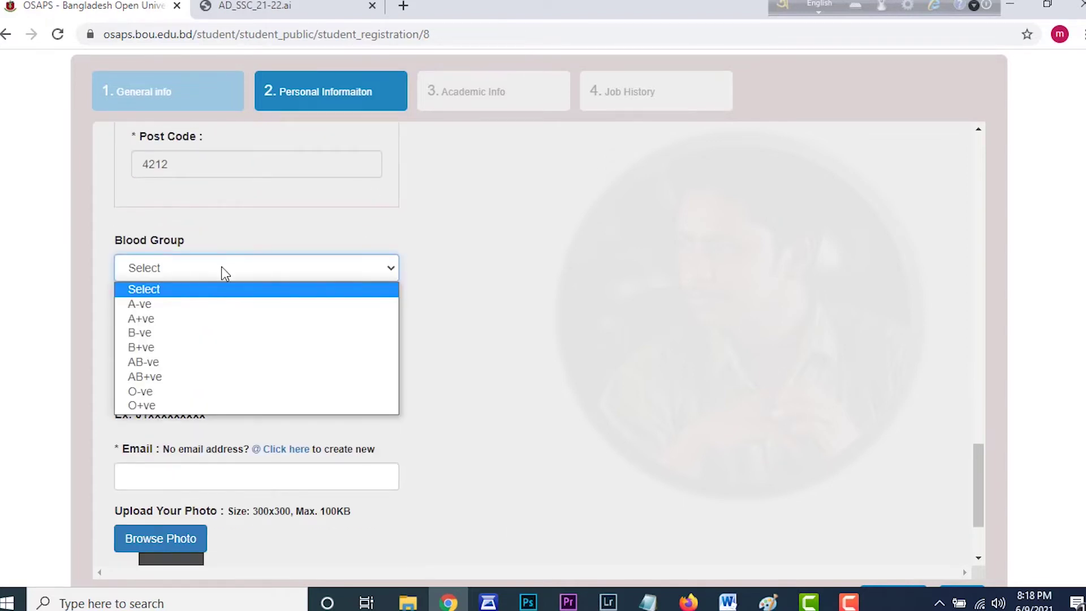
click(239, 264)
click(239, 265)
click(226, 405)
Step: Fill in the student's birth registration number and mobile number from the saved entries
click(232, 339)
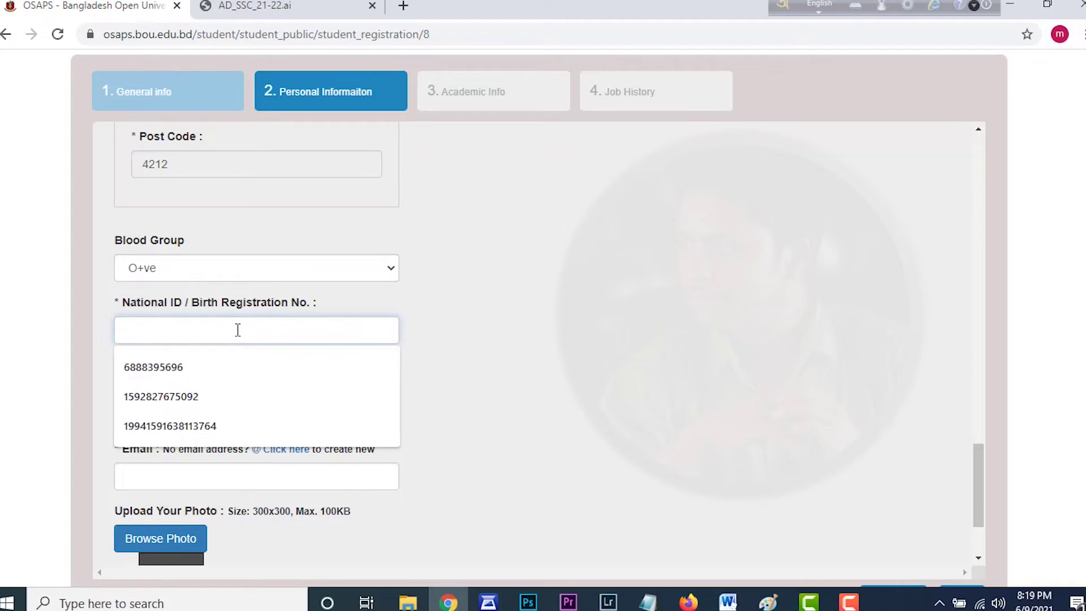
click(192, 425)
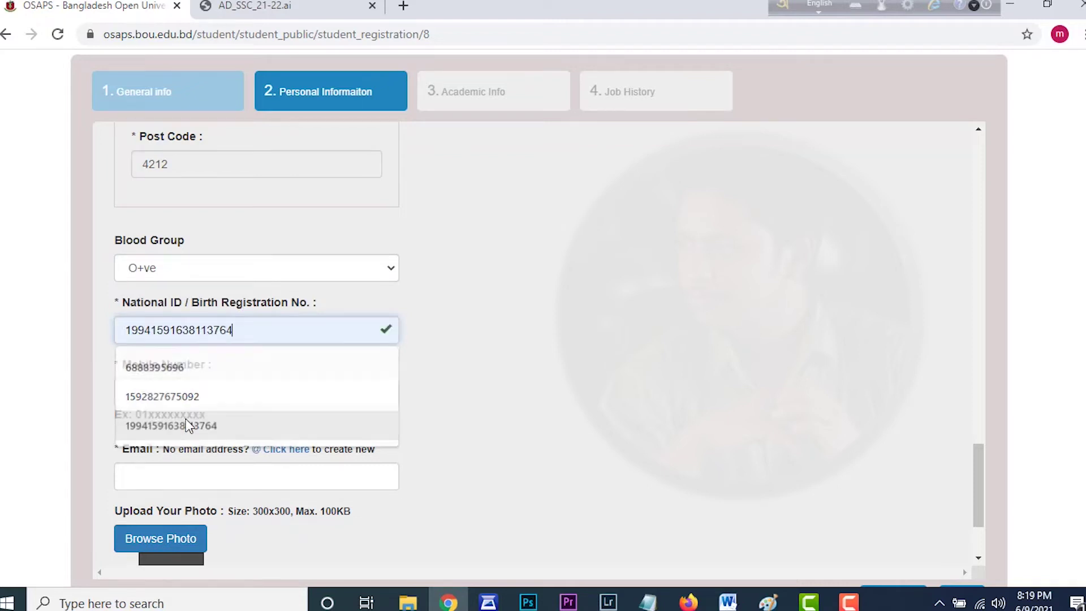
click(214, 387)
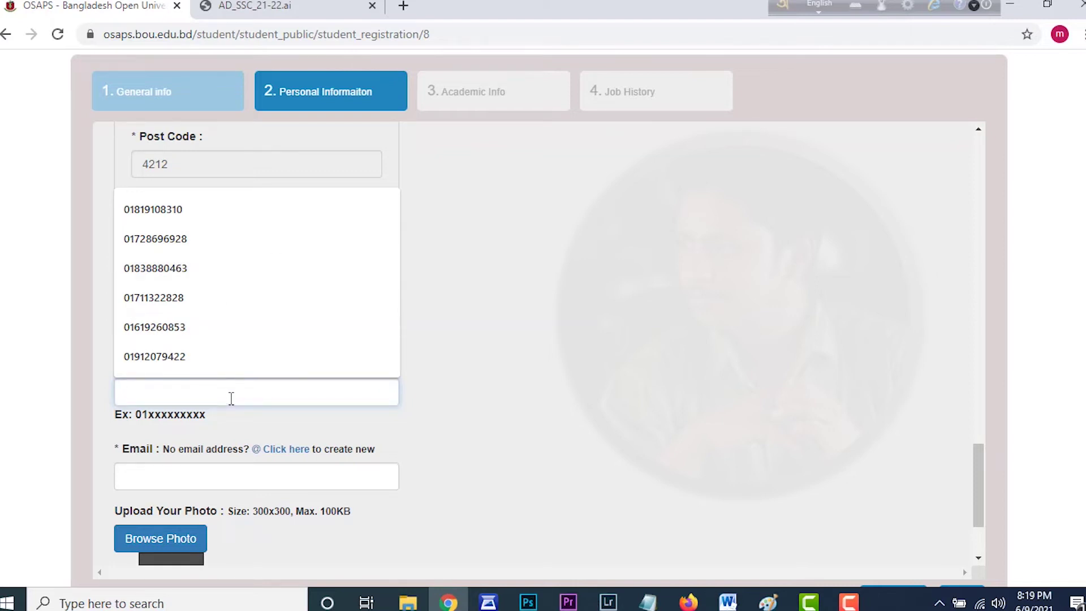
click(232, 357)
scroll(234, 361, down, 2)
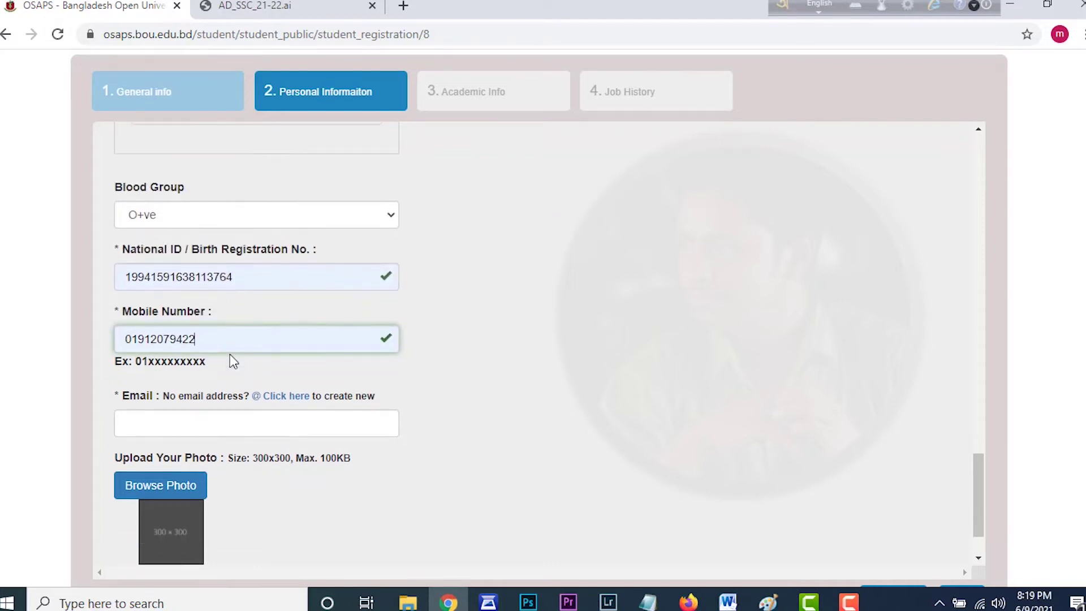
Step: Fill in the student's email address from the saved entries
scroll(225, 370, down, 1)
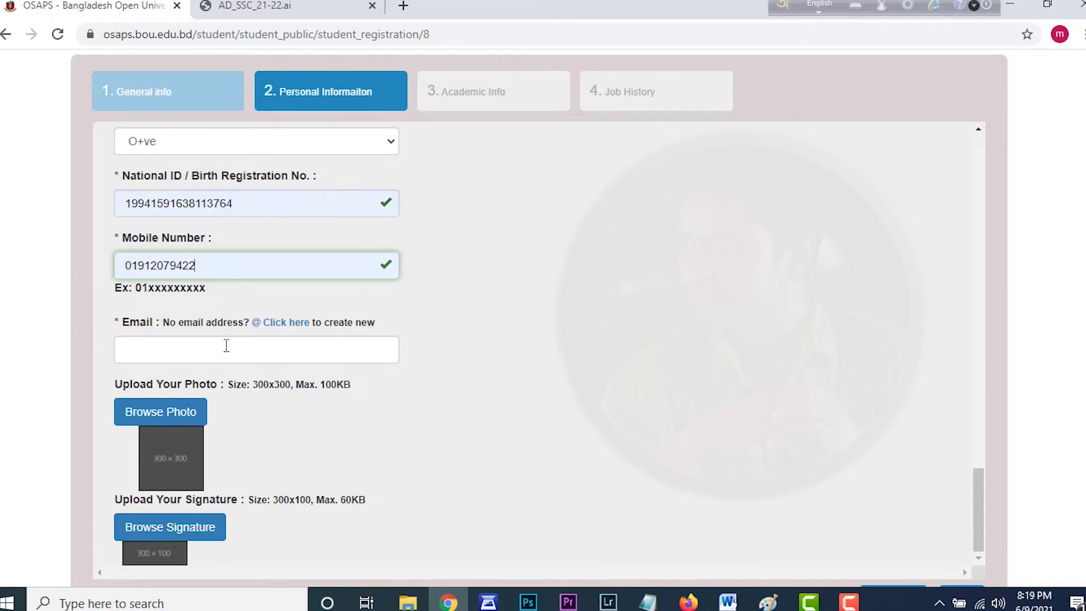
click(226, 347)
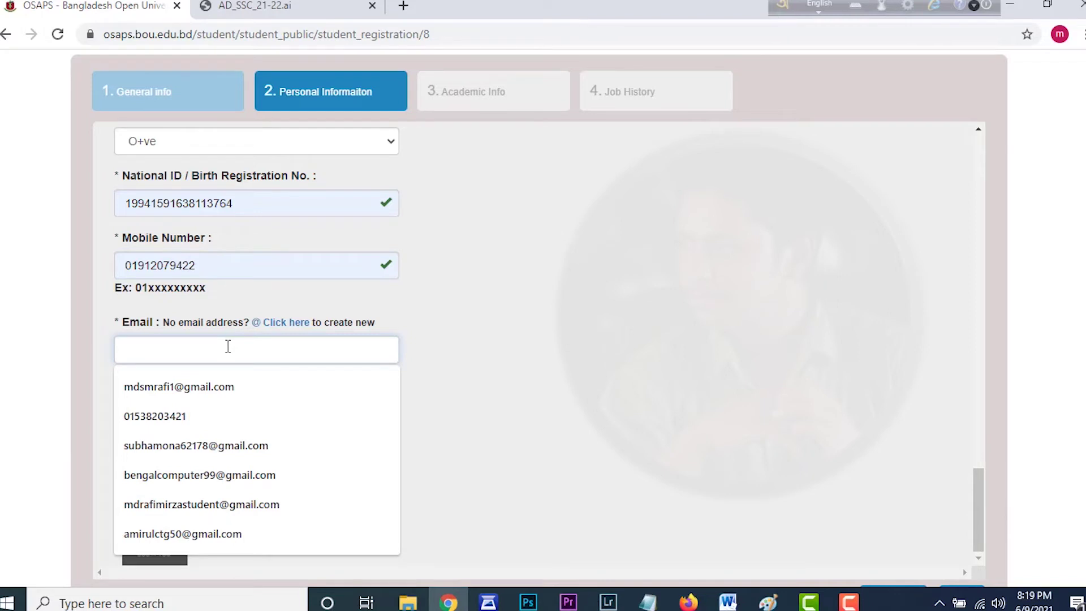
click(521, 340)
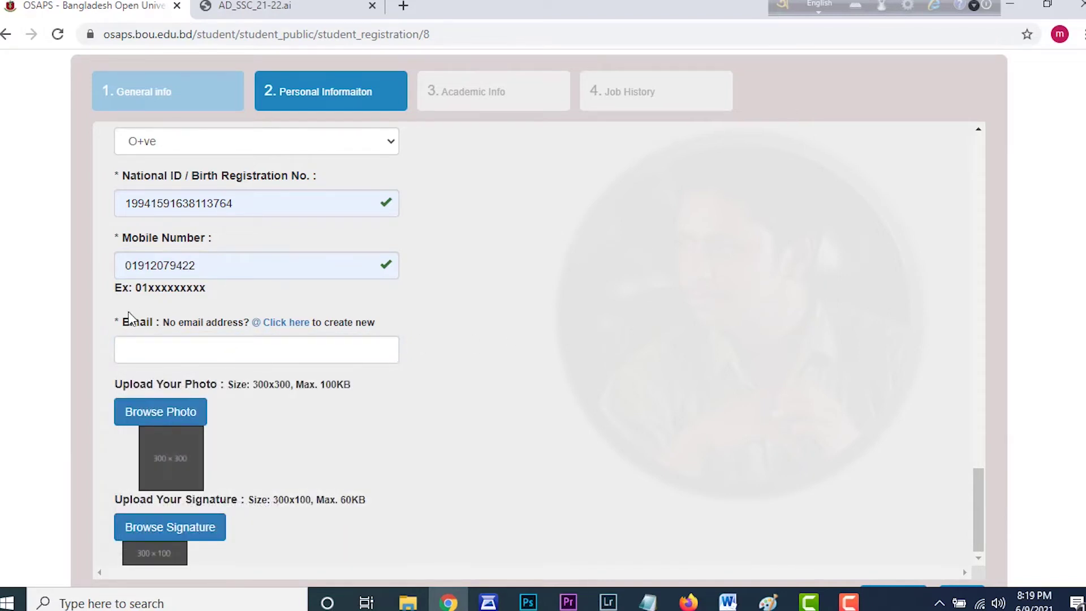
click(213, 348)
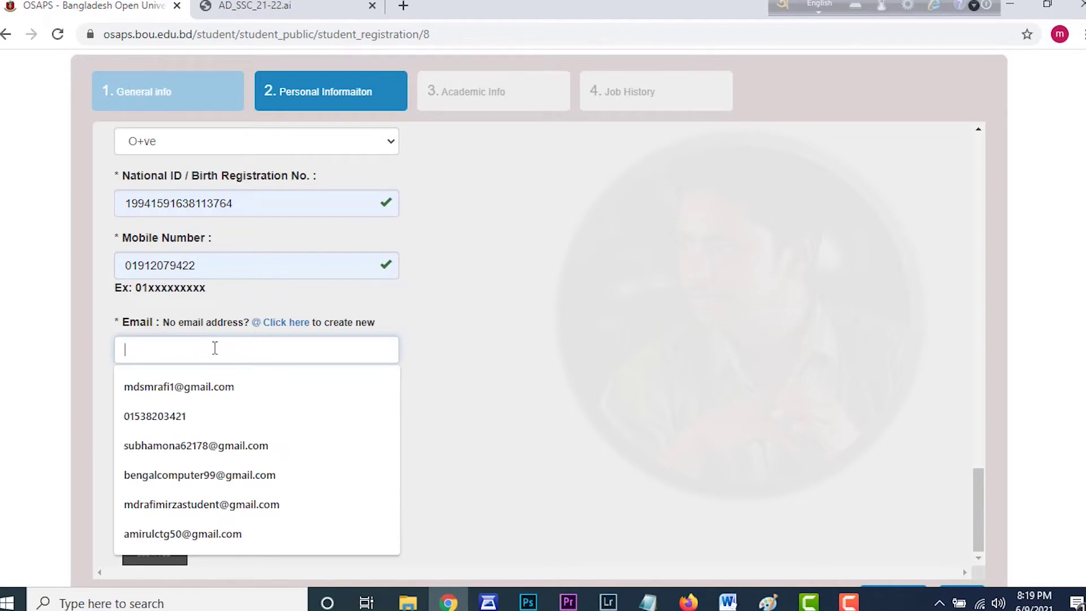
click(212, 387)
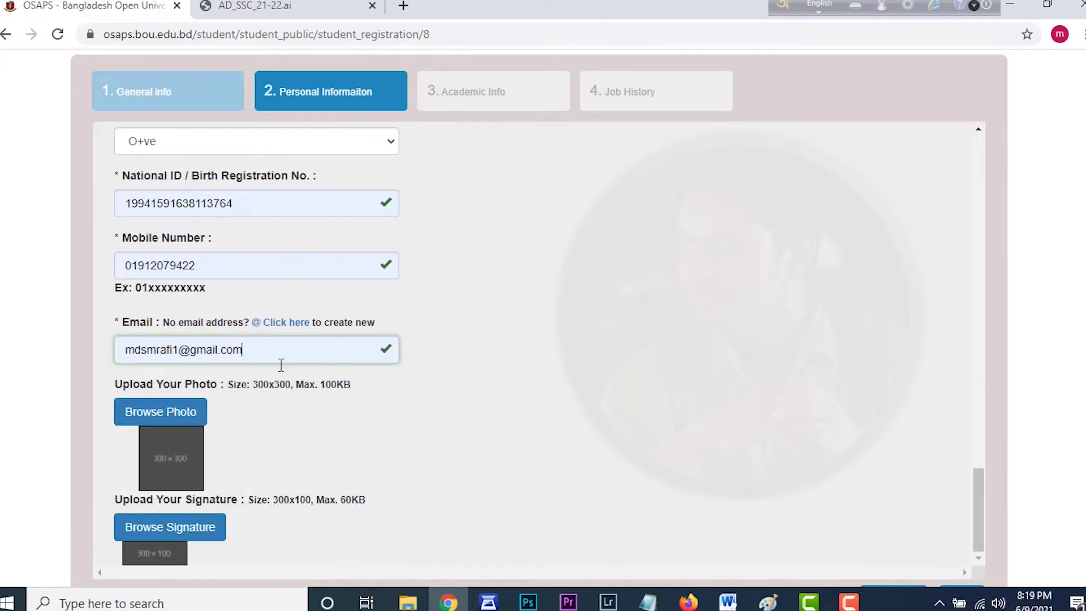
Step: Upload the student's photo using the file "300 300" from the Downloads folder
scroll(281, 365, down, 2)
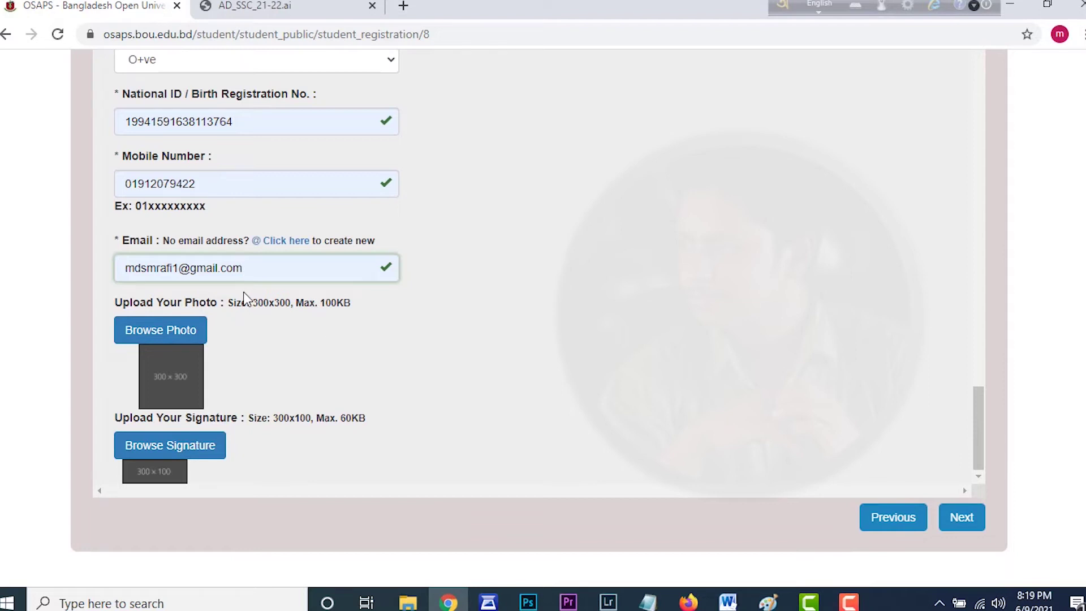
click(172, 336)
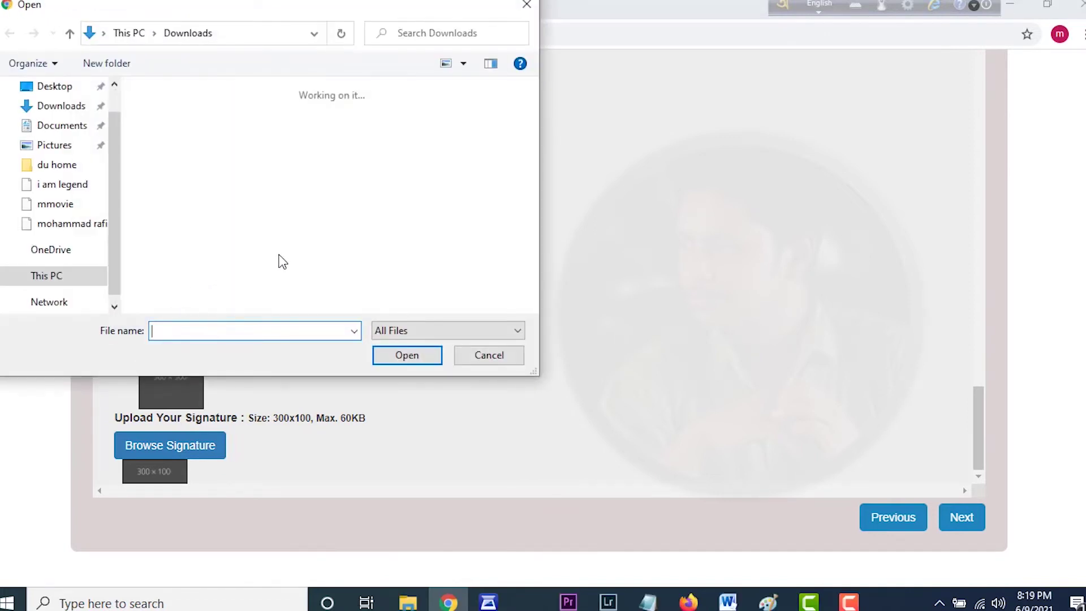
scroll(276, 254, down, 10)
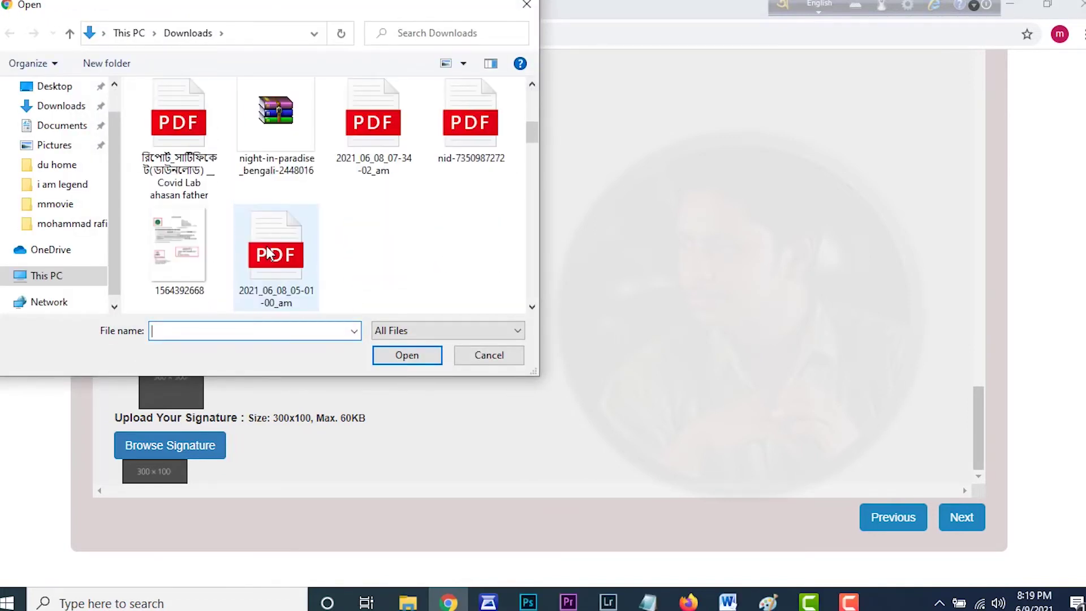
scroll(266, 248, down, 10)
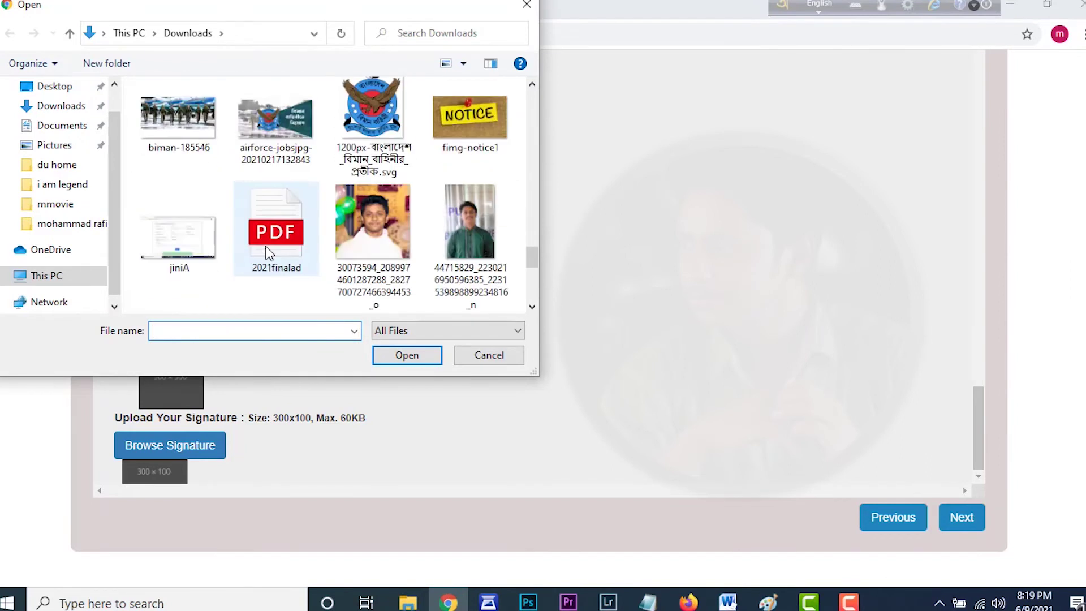
scroll(267, 250, up, 8)
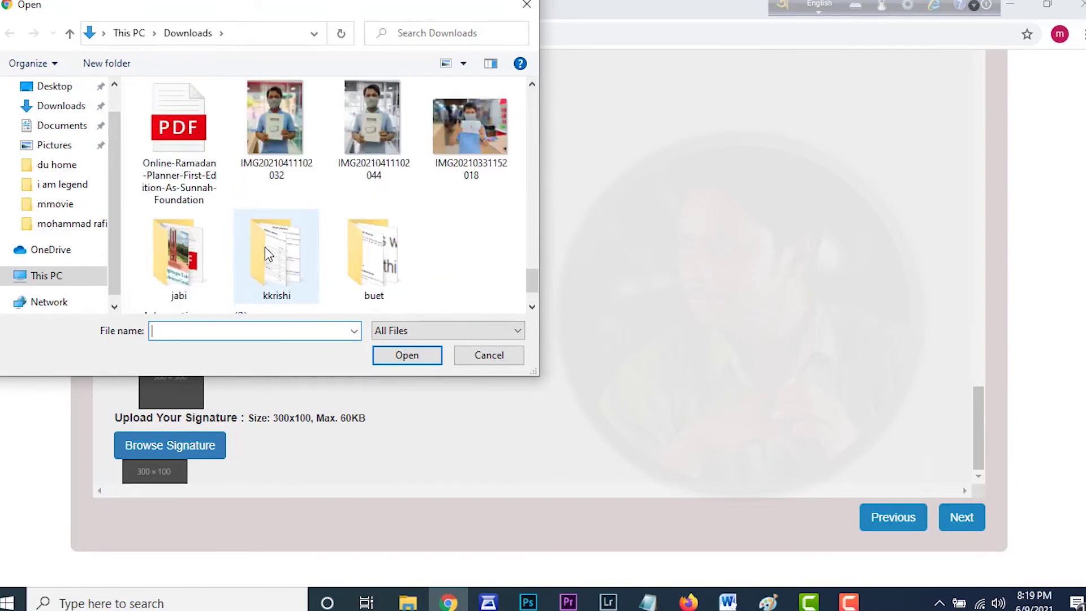
click(266, 251)
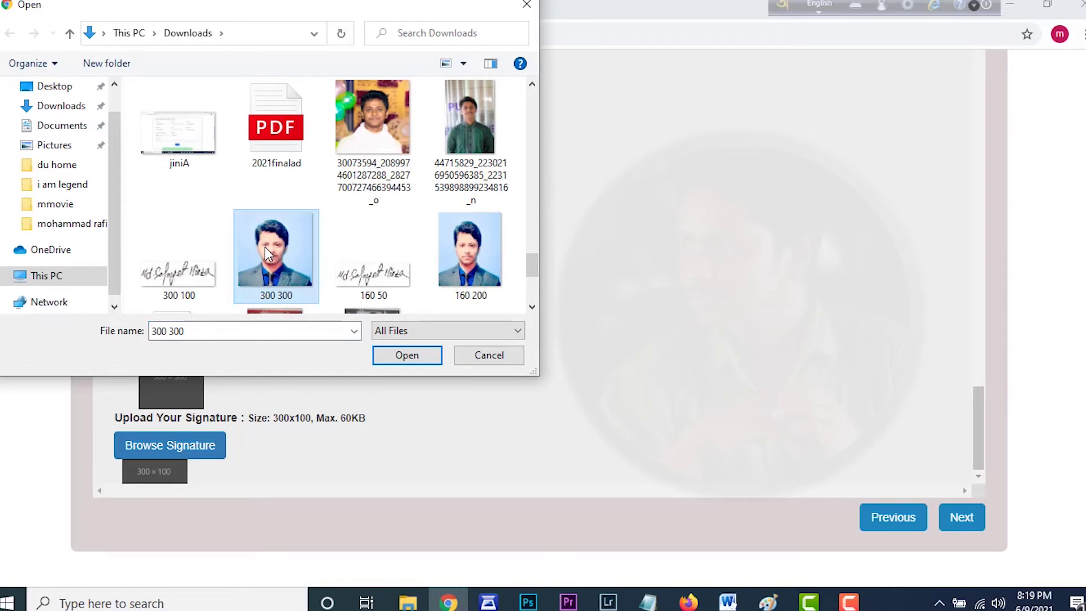
click(411, 358)
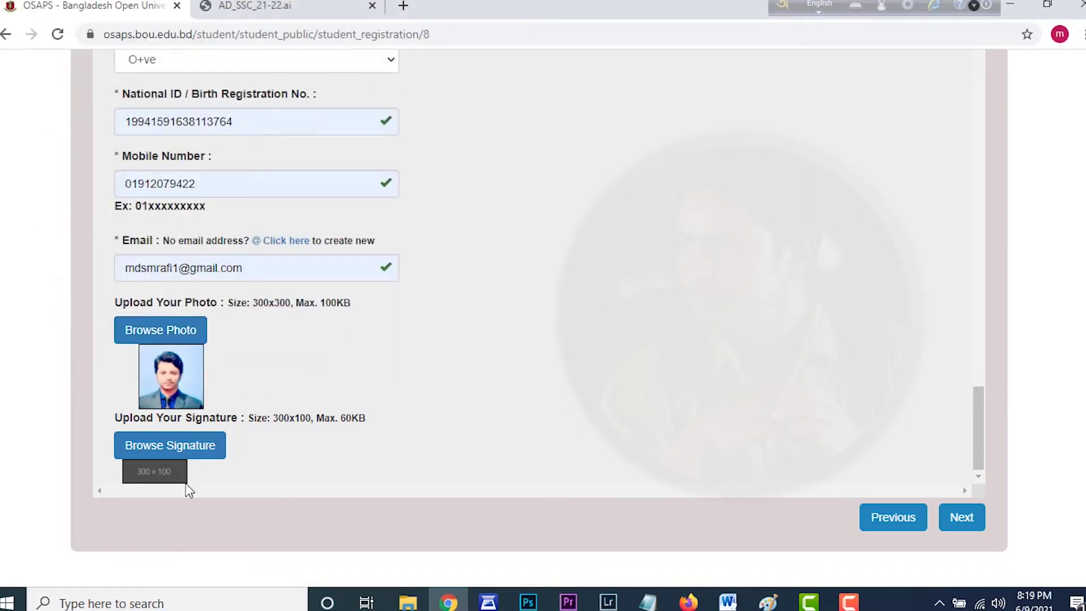
Step: Upload the student's signature using the file "300 100" from the Downloads folder
click(201, 452)
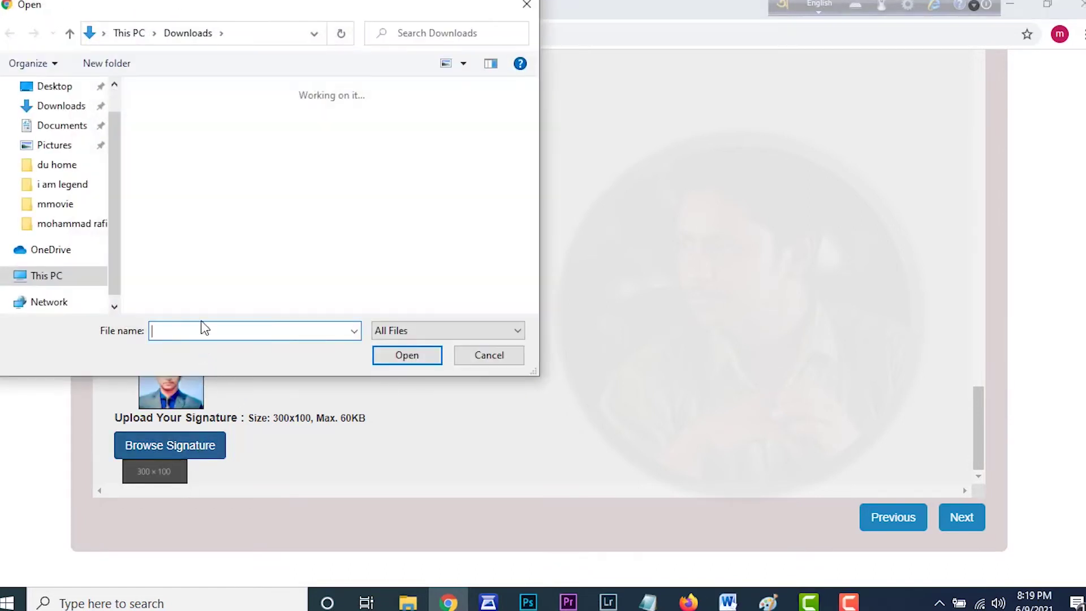
scroll(199, 265, down, 5)
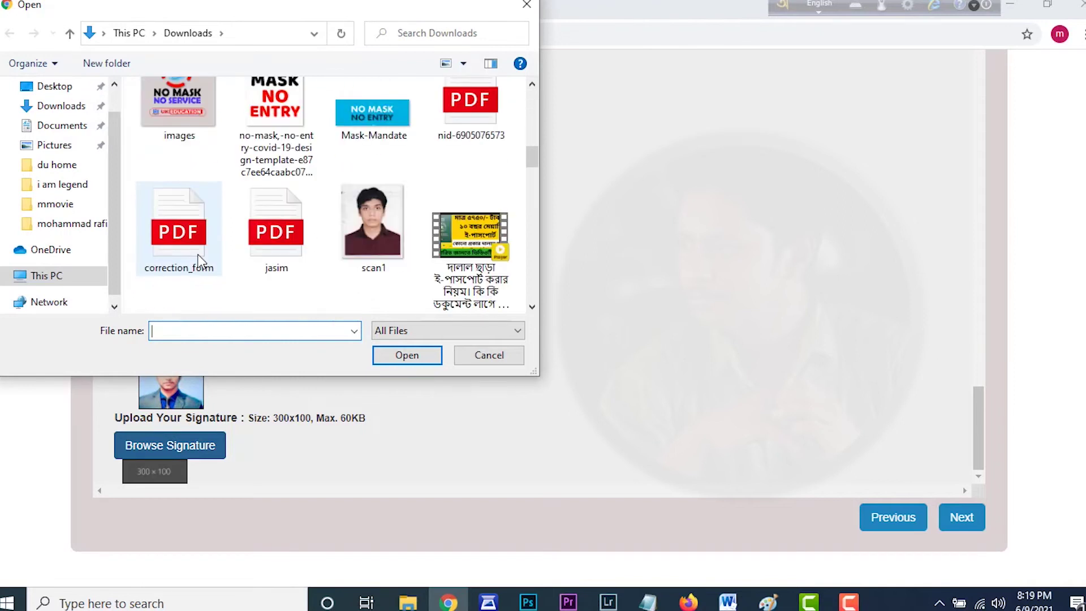
scroll(199, 263, down, 15)
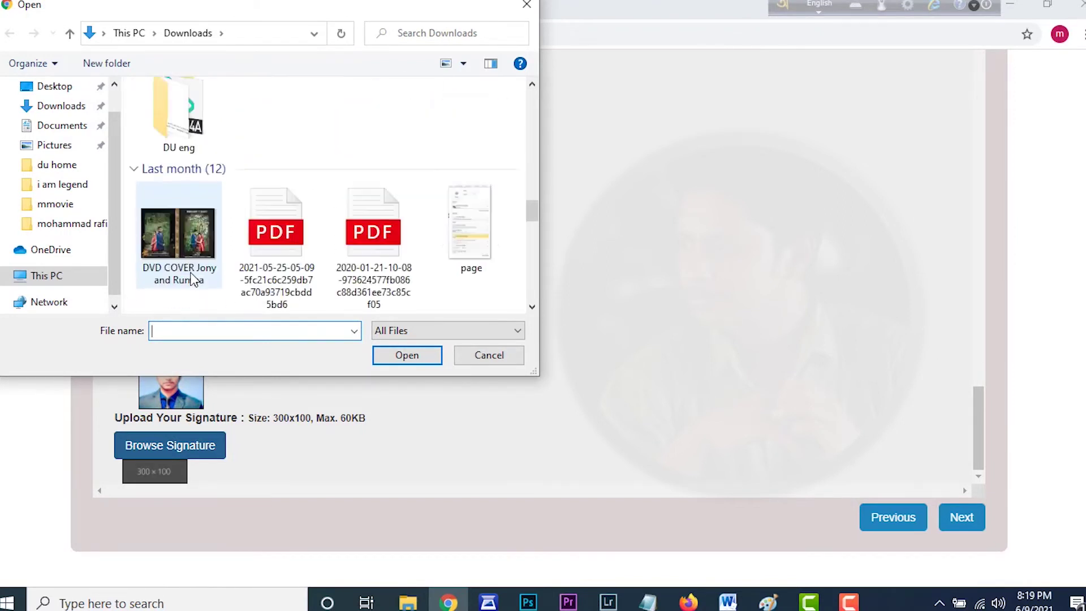
scroll(194, 279, down, 15)
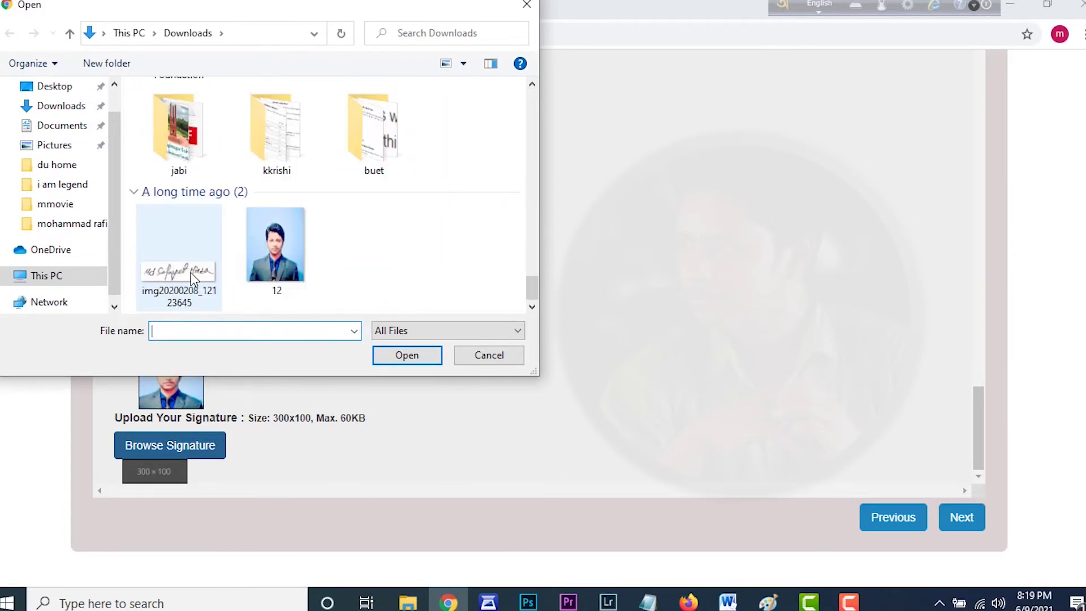
scroll(194, 279, down, 2)
scroll(188, 268, up, 5)
click(192, 275)
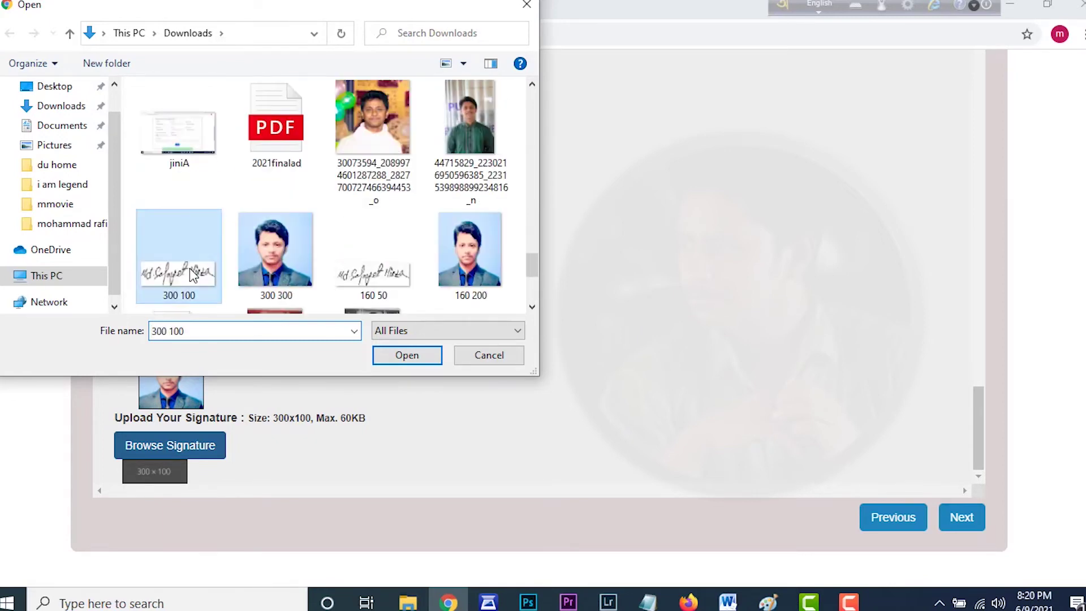
click(402, 355)
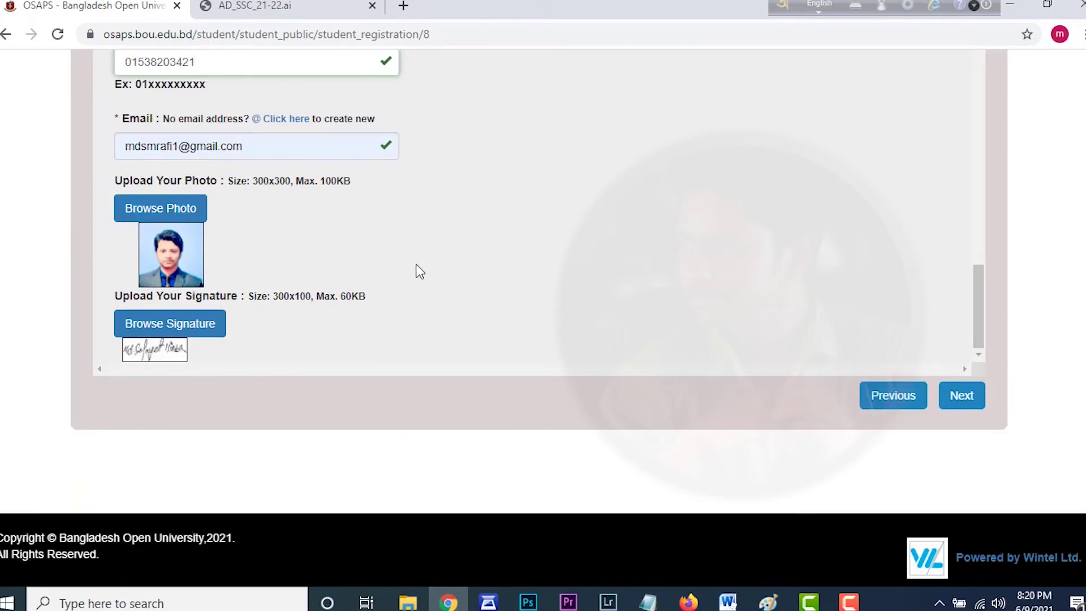
Step: Enlarge the page and proceed from the personal information to the Academic Info section
key(ctrl+plus)
scroll(418, 271, down, 1)
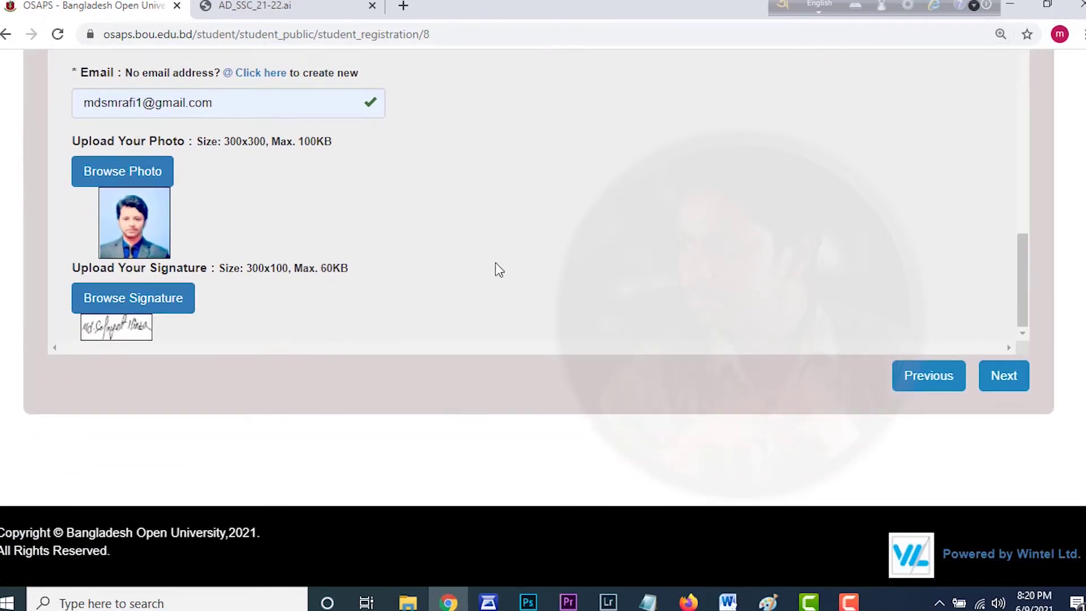
click(1004, 376)
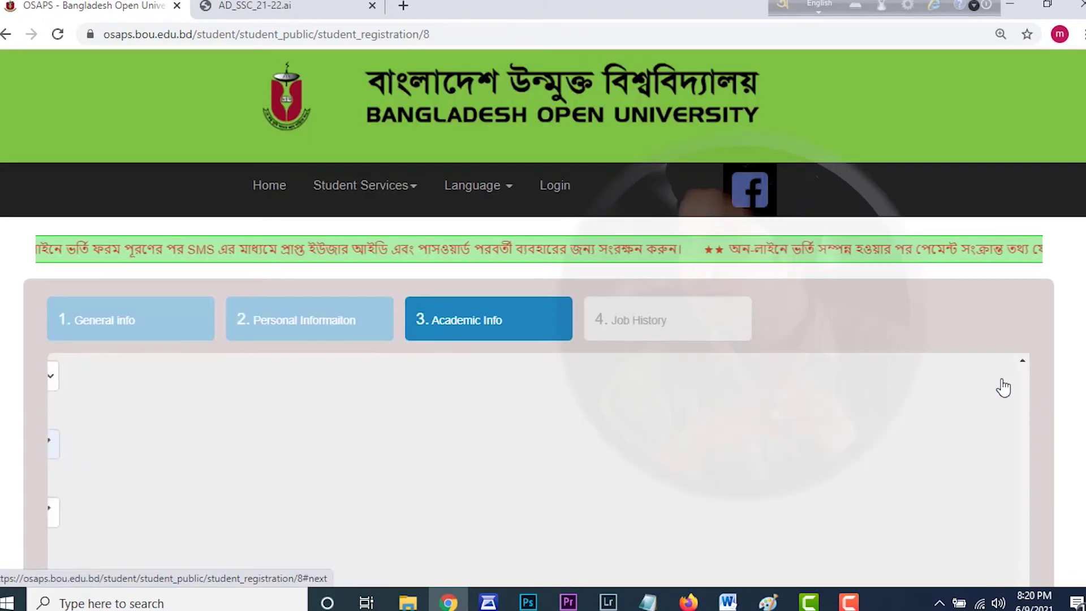
Step: In Academic Details 1, set the degree to JSC and fill in the student's roll number from the saved entries
scroll(604, 337, down, 2)
scroll(585, 376, down, 2)
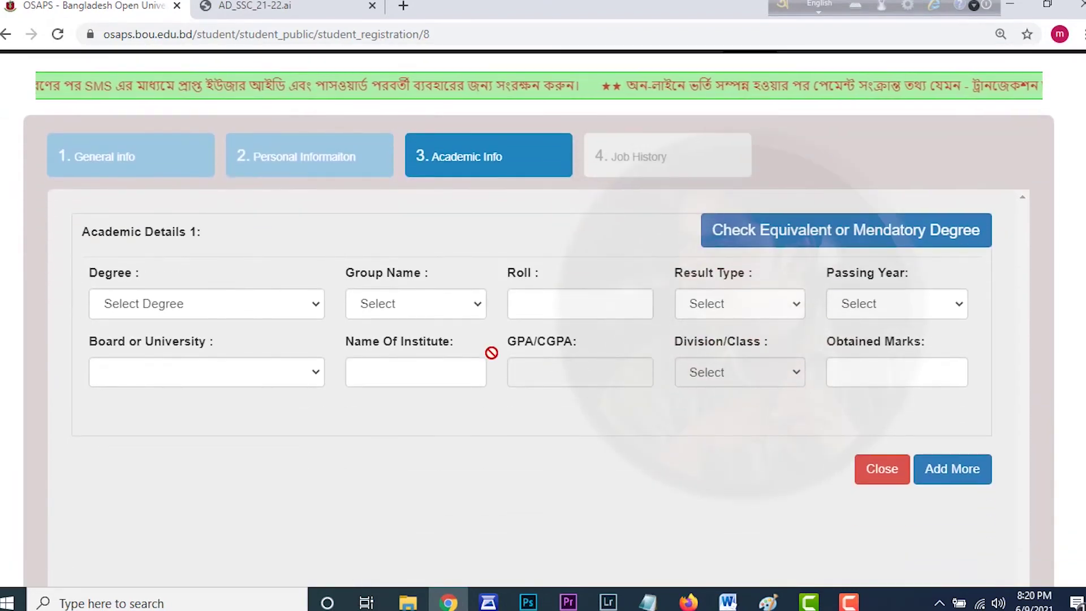
click(221, 317)
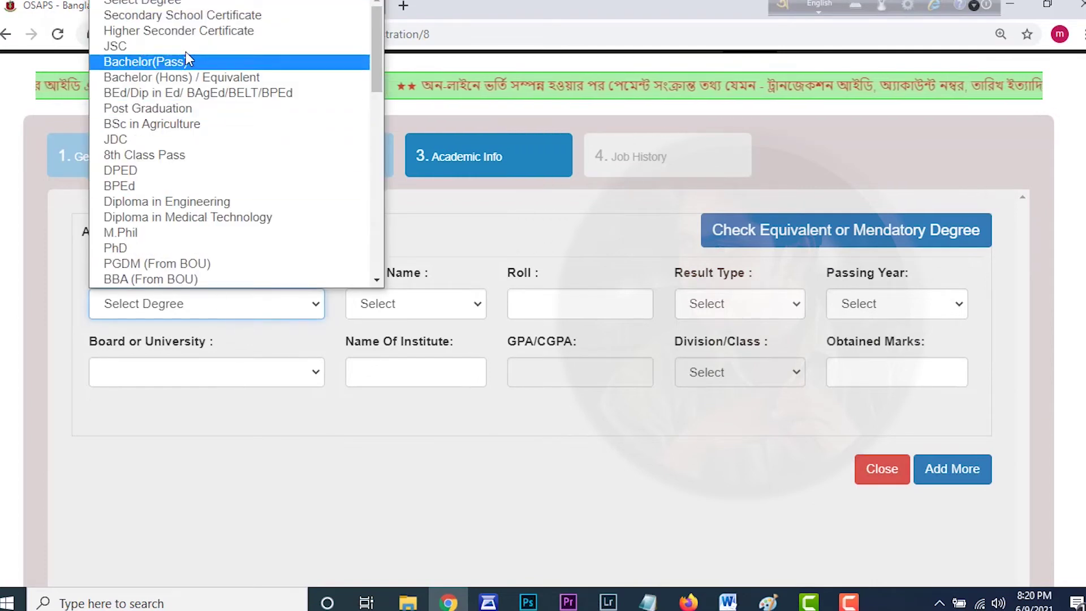
click(141, 3)
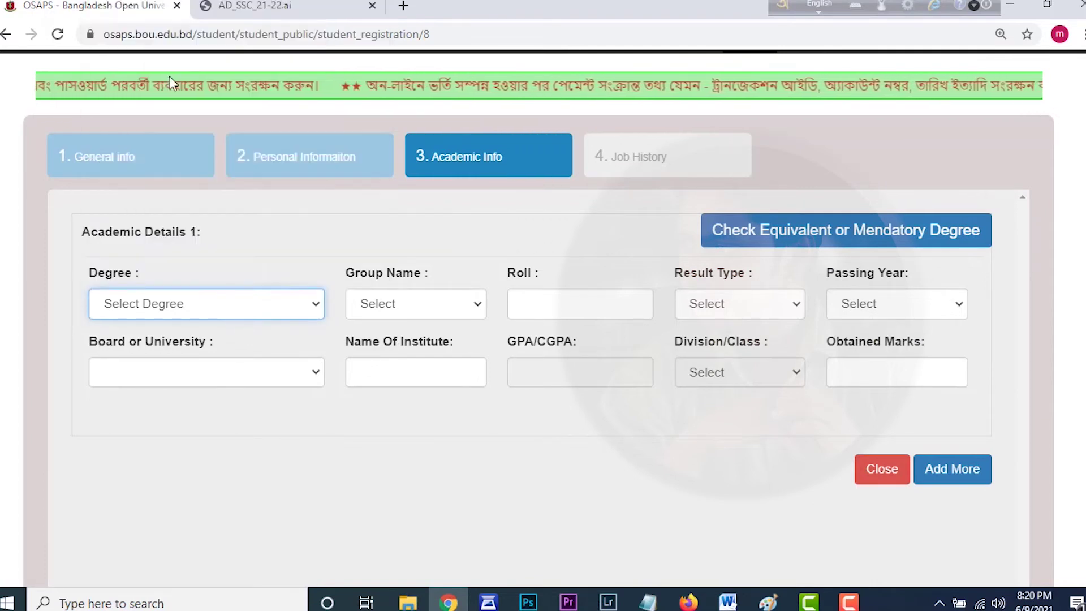
click(412, 312)
click(439, 303)
click(439, 302)
click(554, 310)
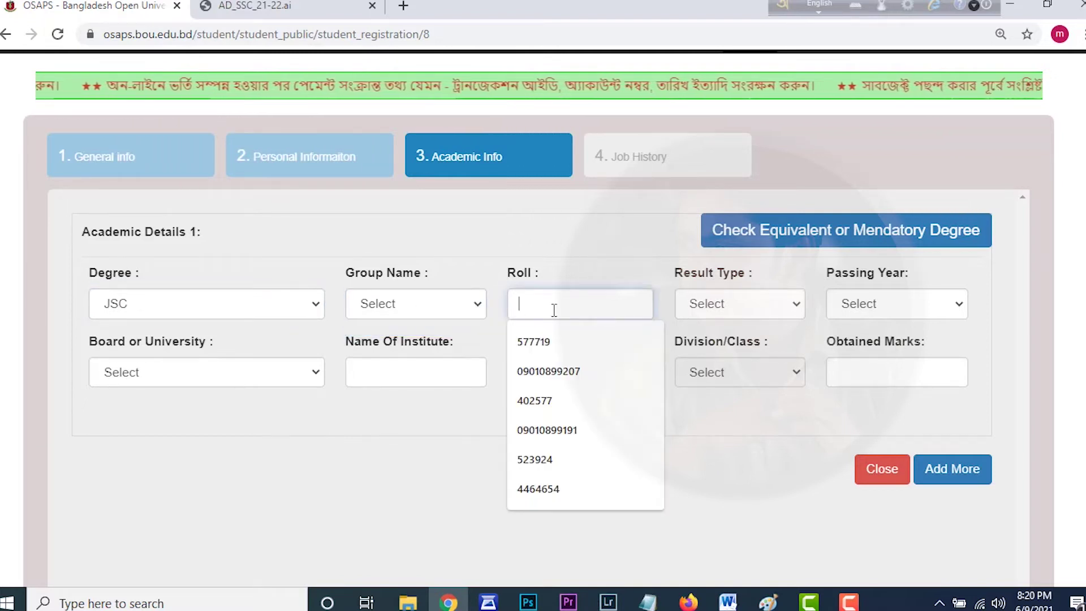
click(547, 342)
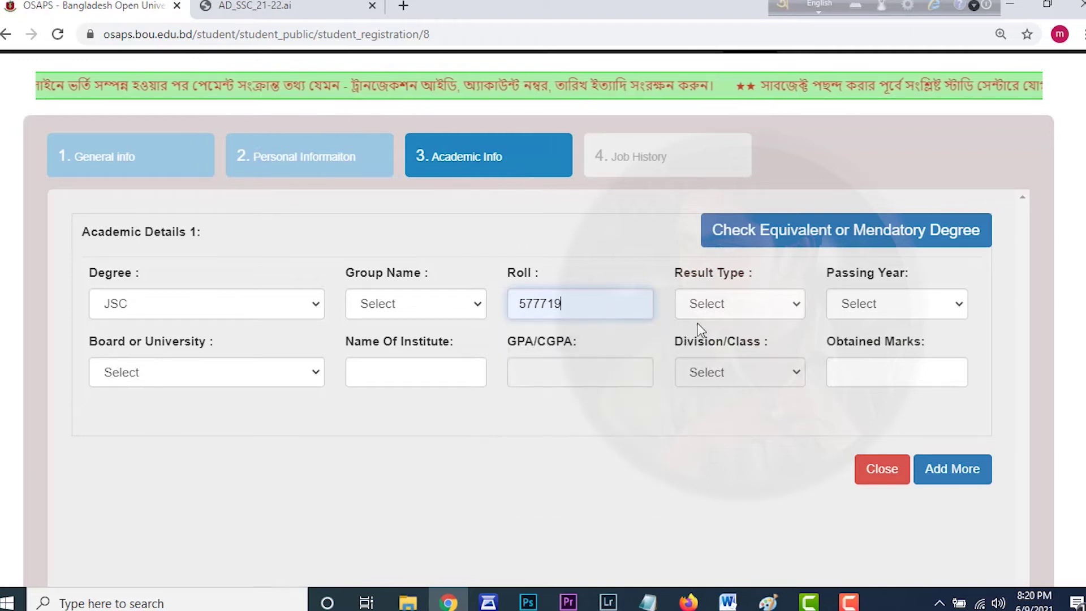
Step: Set the result type to GPA/CGPA out of 5 and the passing year to 2014
click(718, 314)
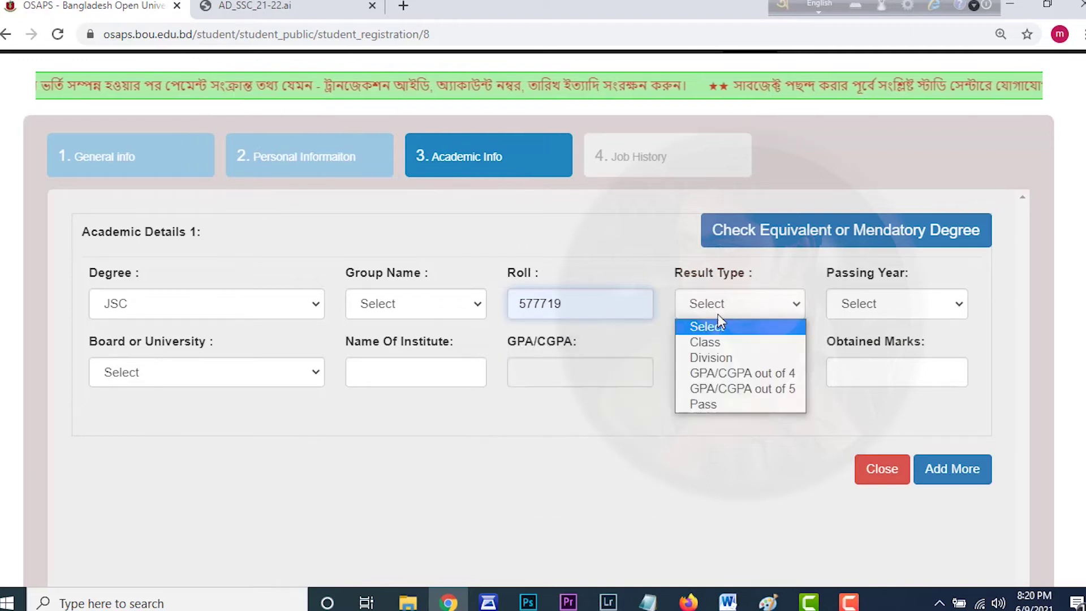
click(729, 389)
click(895, 307)
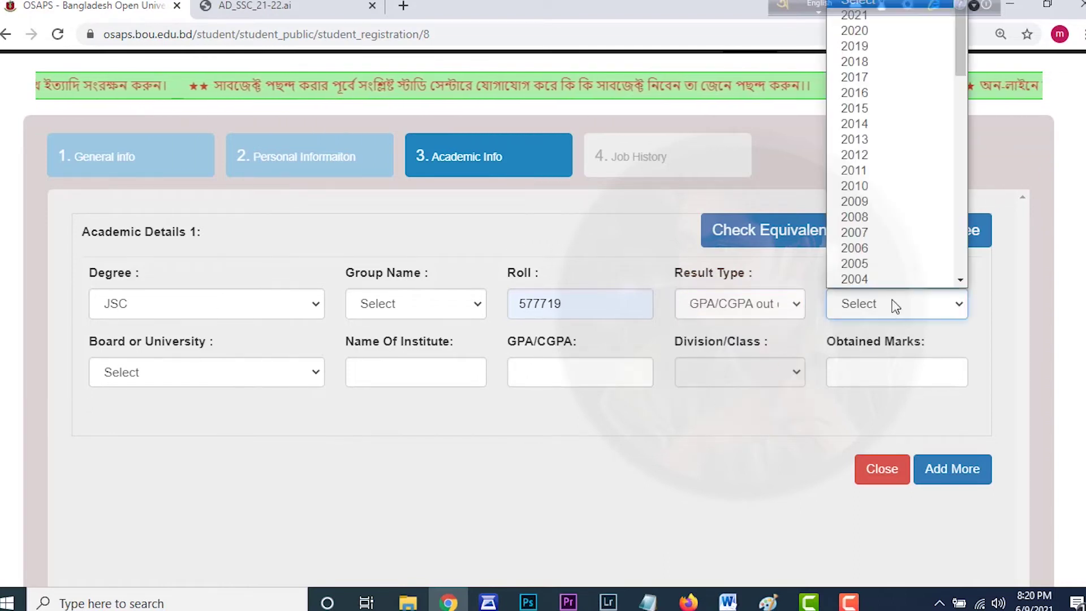
text(2014)
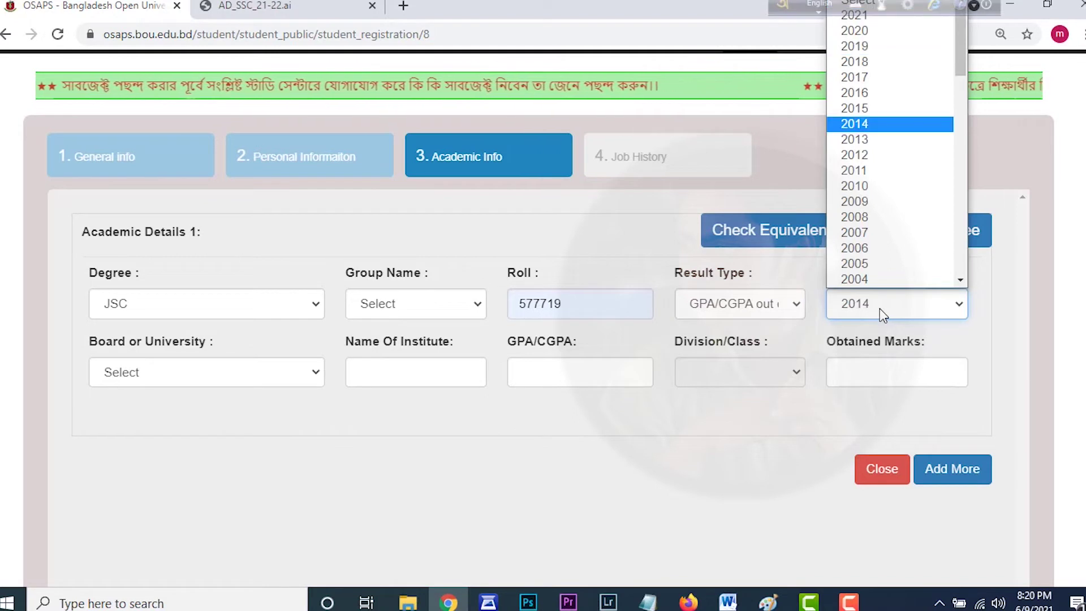
key(Return)
Step: Fill in the JSC record with board Chittagong, institute "halishahar begum jan high school" and GPA 4.00
click(271, 373)
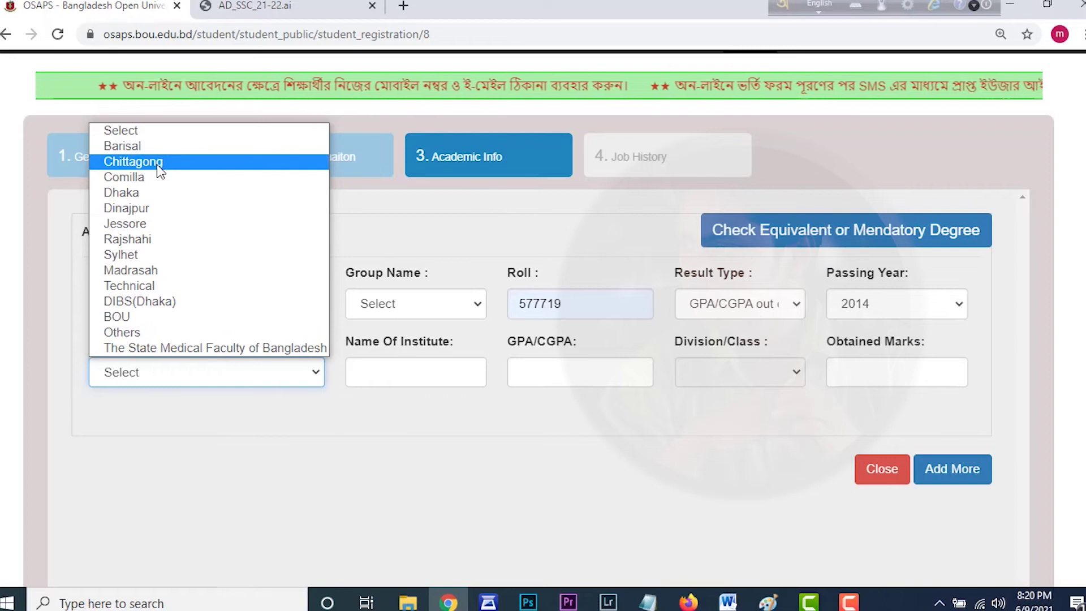
click(157, 164)
click(389, 374)
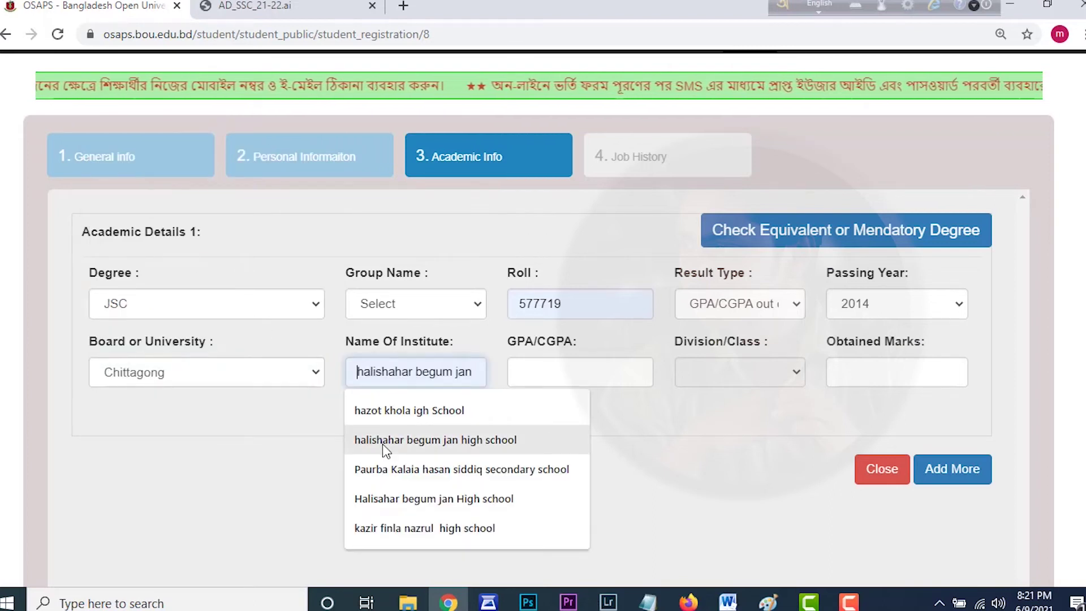
click(383, 440)
click(564, 379)
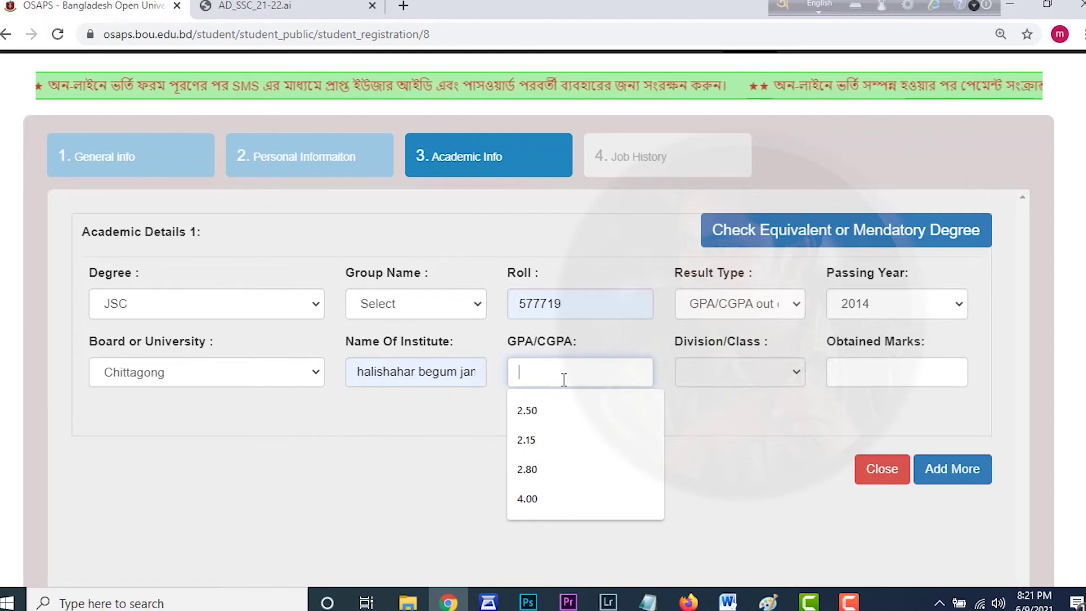
click(527, 499)
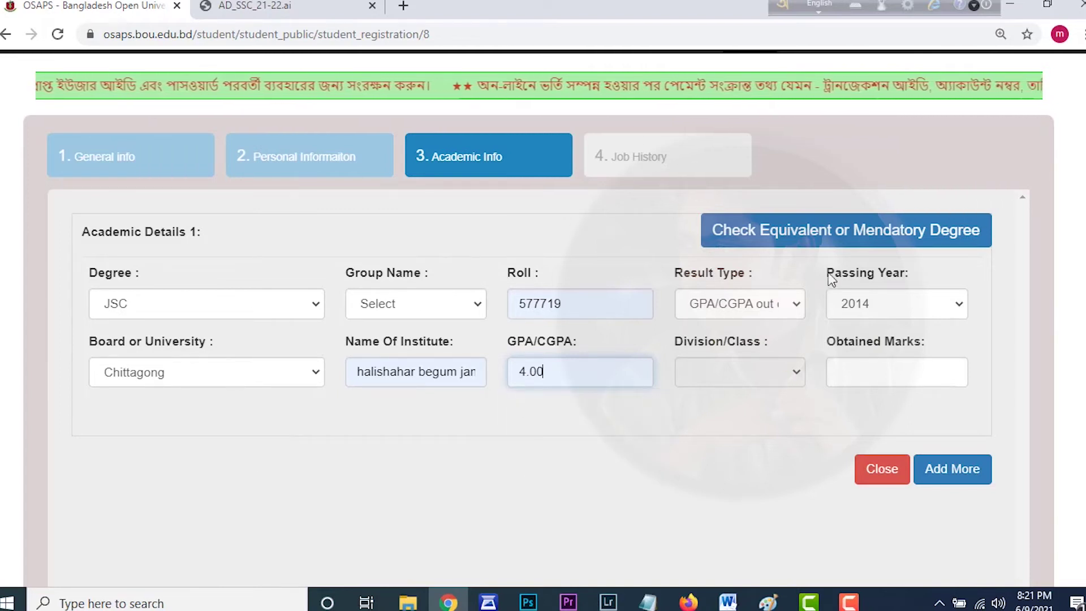
Step: Try the Division result type for the JSC record and view its division/class choices
click(728, 305)
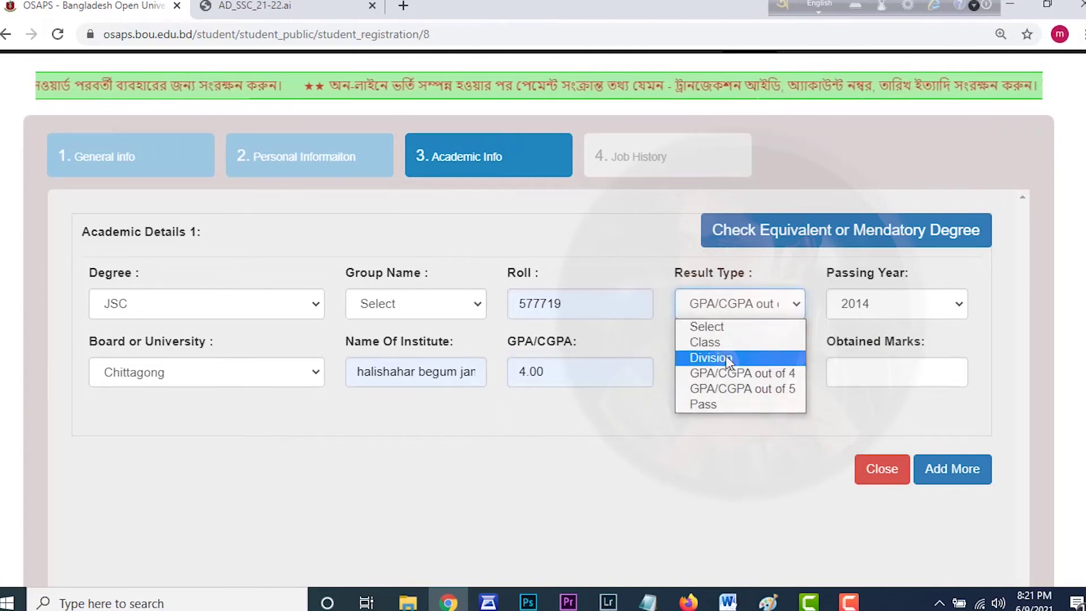
click(726, 356)
click(727, 368)
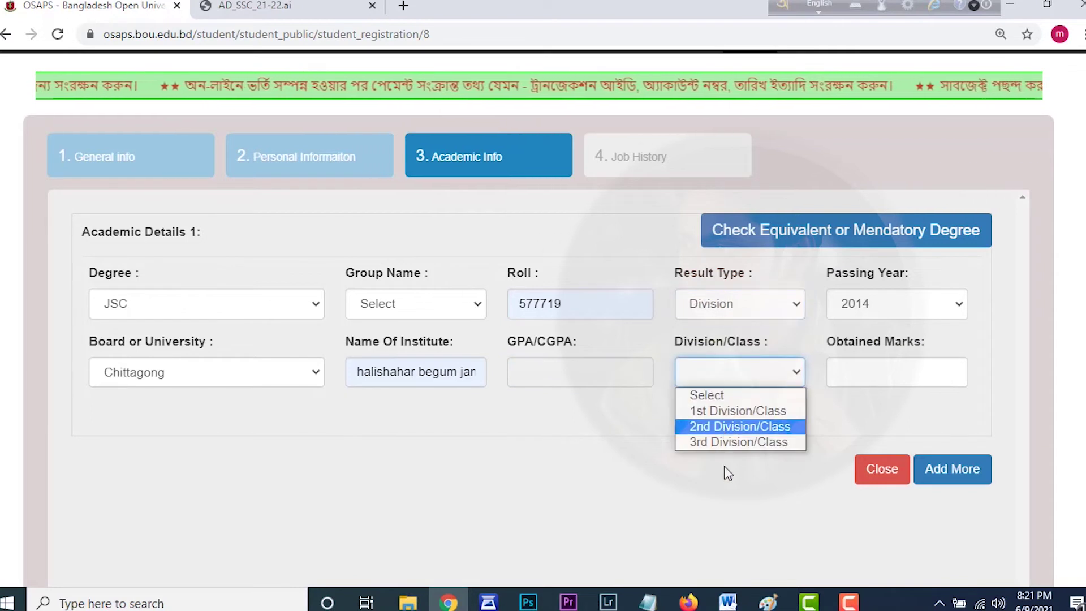
Step: Set the result type back to a GPA/CGPA scale and re-enter the GPA as 4.00
click(735, 304)
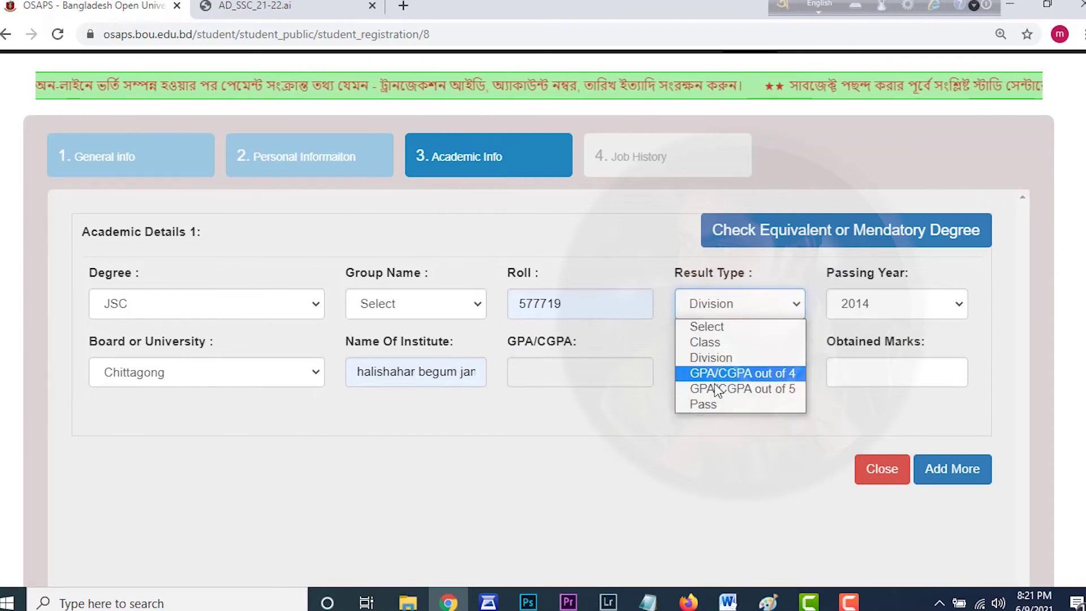
click(735, 372)
click(622, 378)
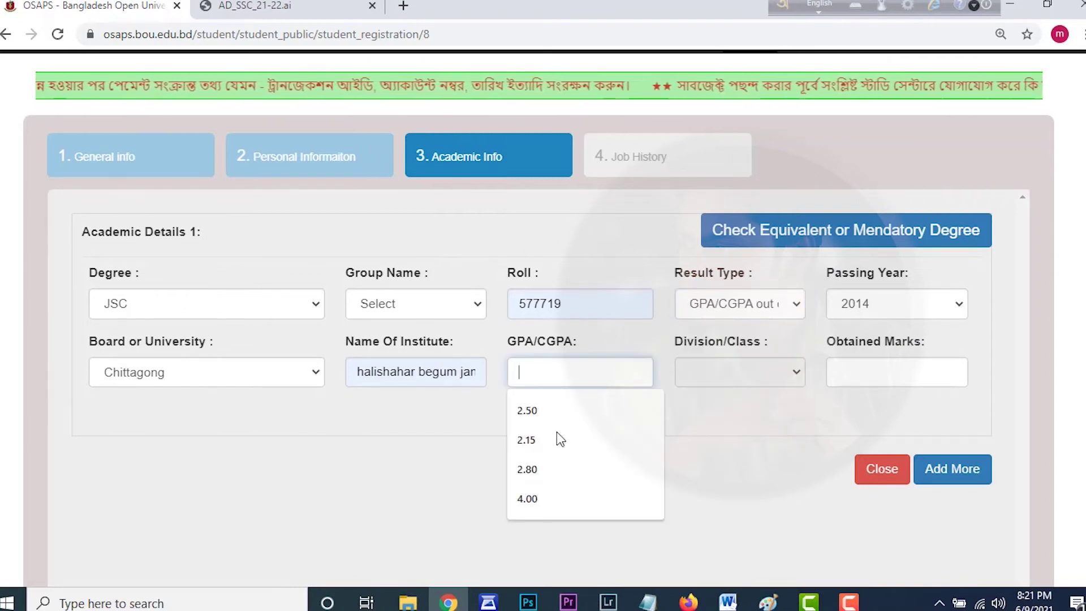
click(541, 496)
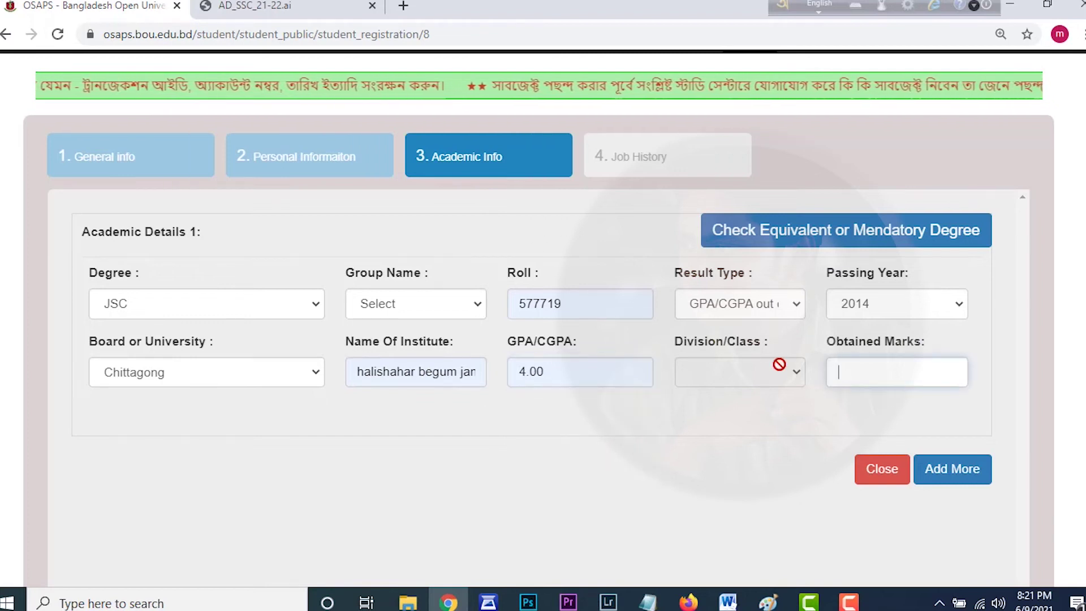
Step: Add a second academic details block and remove it again
click(964, 481)
scroll(959, 480, down, 3)
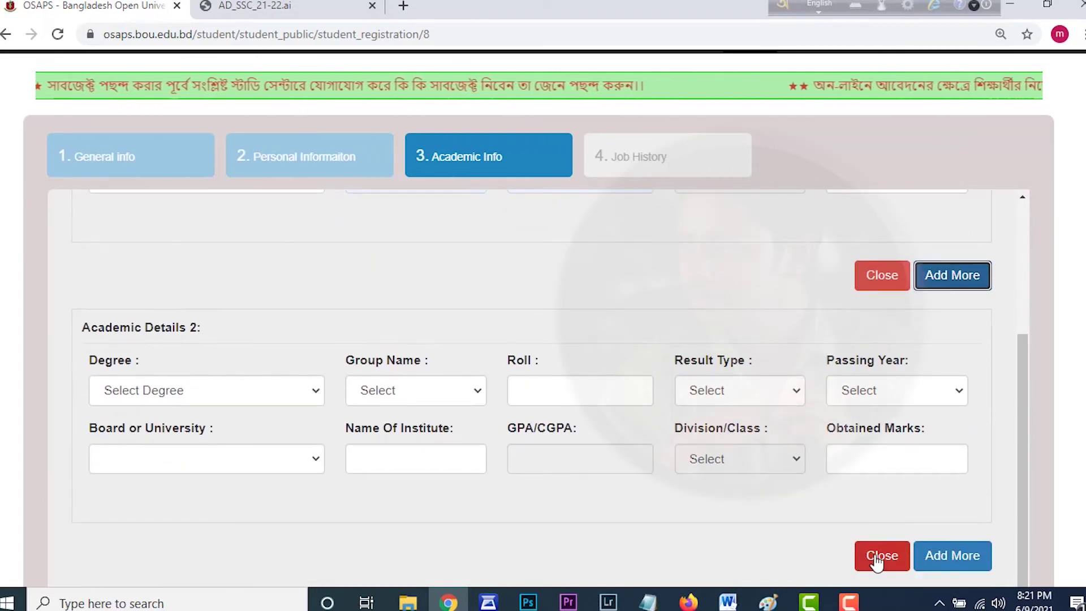
click(875, 557)
Step: Proceed from the academic information to the Job History section
scroll(842, 502, down, 4)
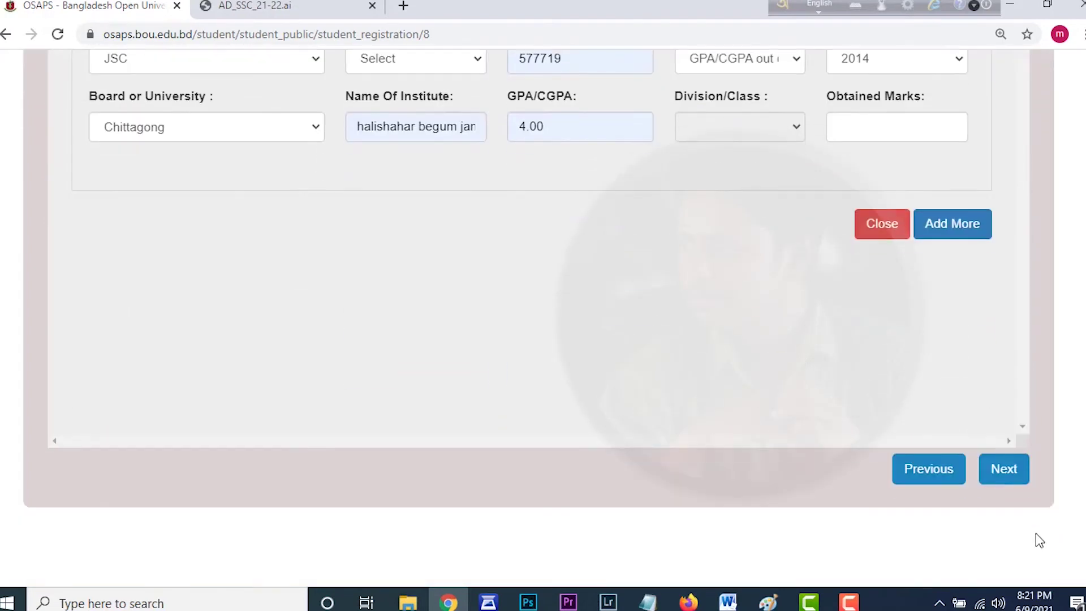
click(1003, 469)
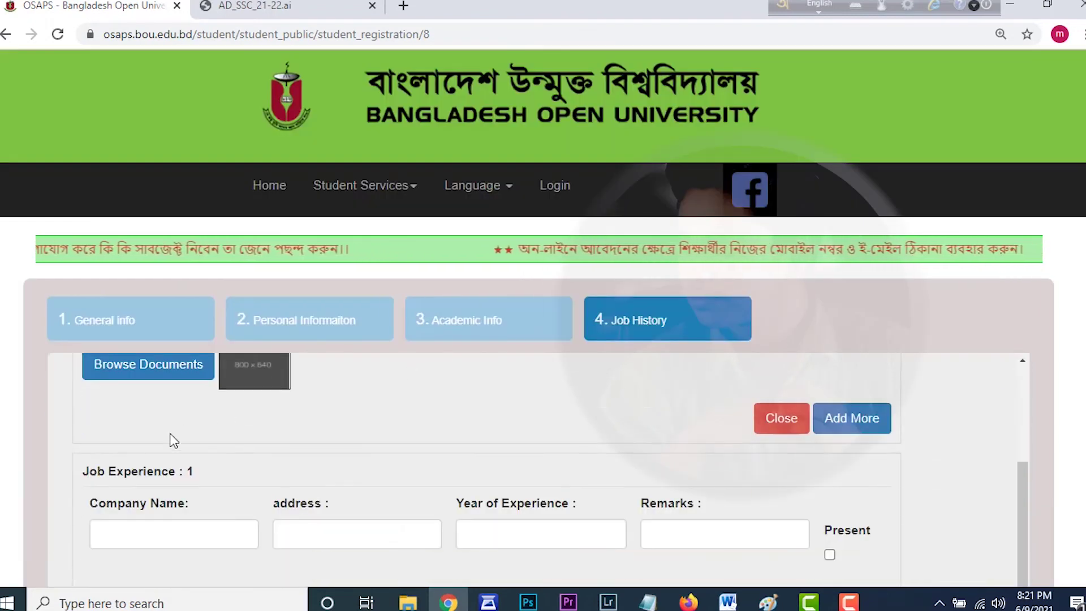
Step: Browse the Downloads folder for an additional document and cancel the file selection
scroll(335, 487, down, 3)
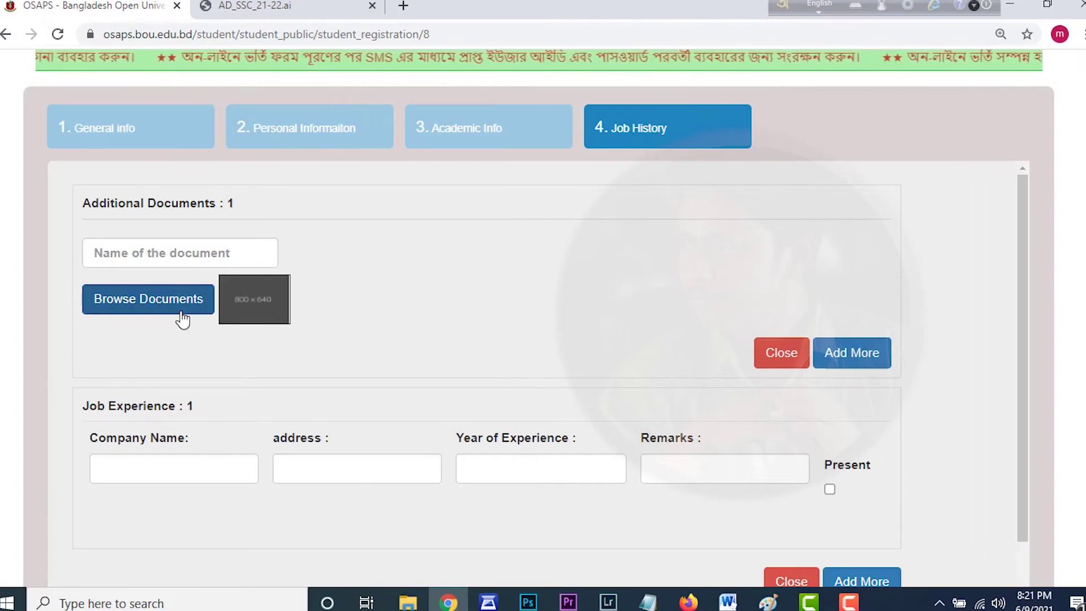
click(181, 253)
click(188, 286)
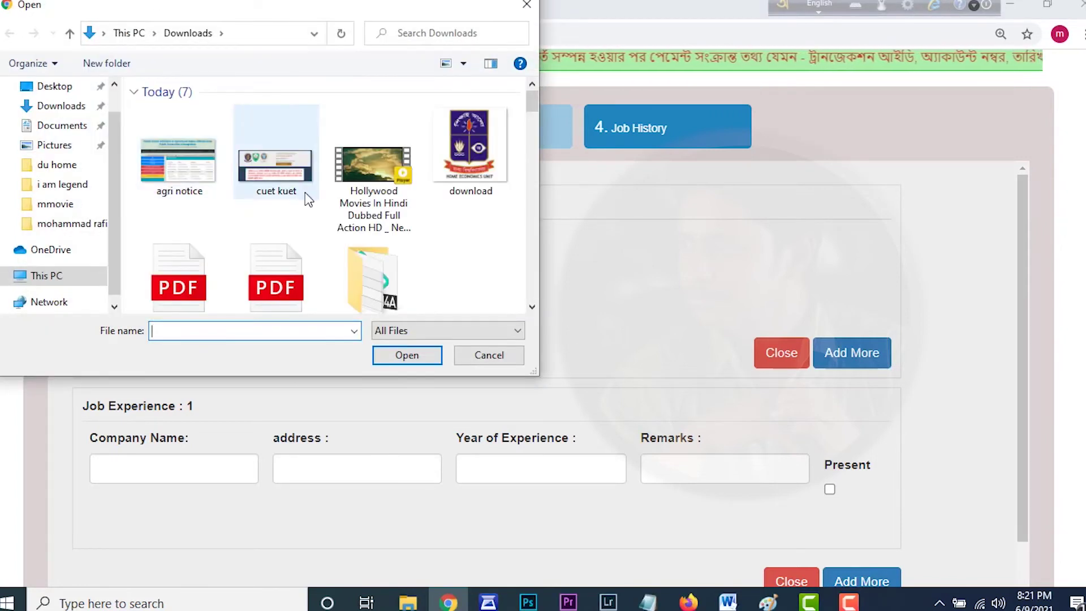
scroll(303, 194, down, 5)
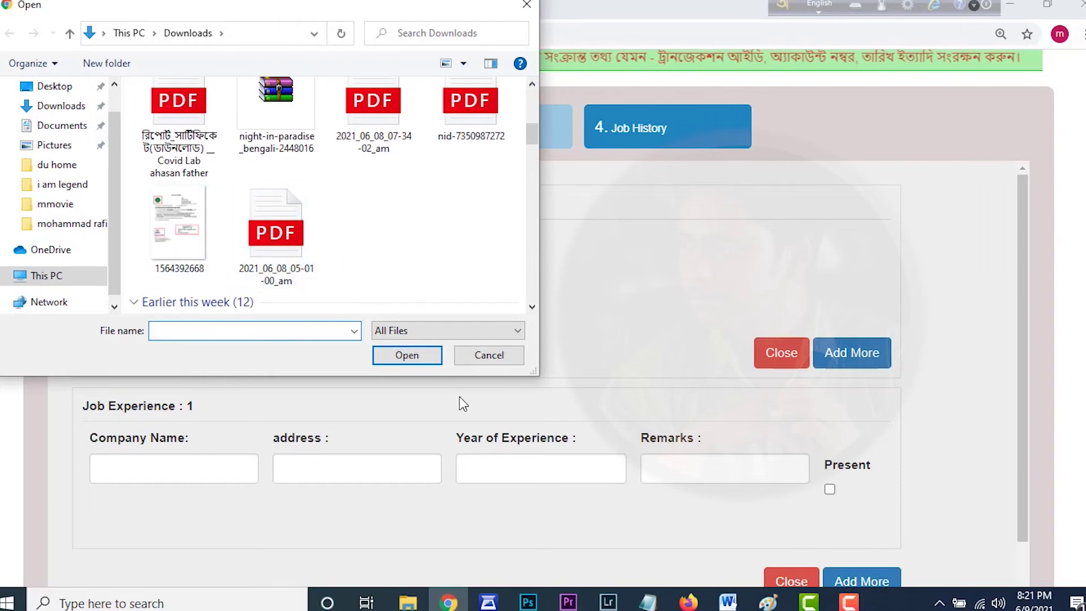
click(487, 355)
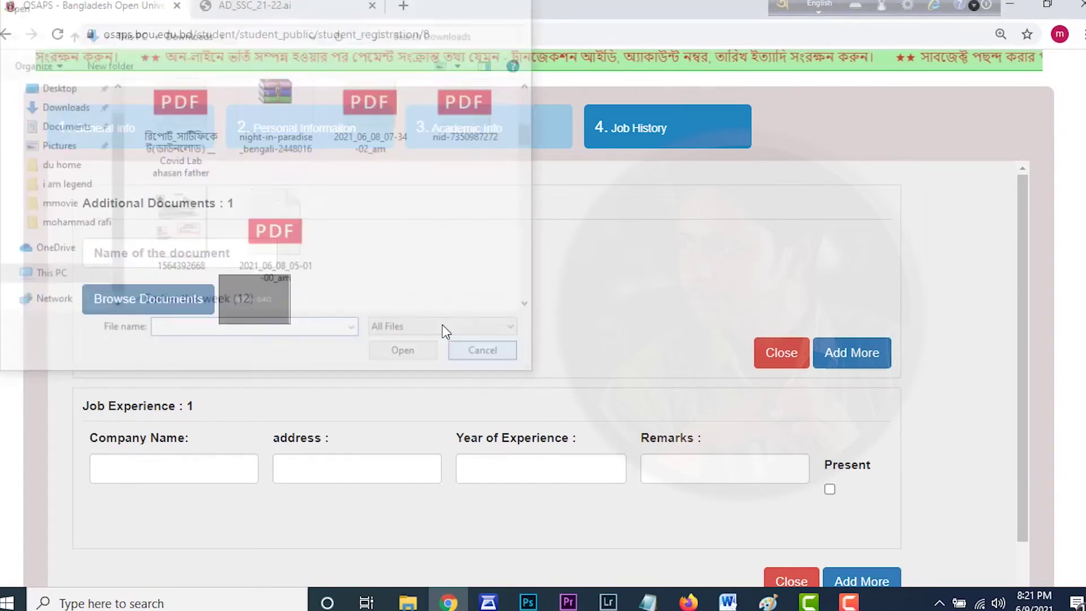
Step: Remove the empty Additional Documents and Job Experience blocks and finish the registration form
click(783, 355)
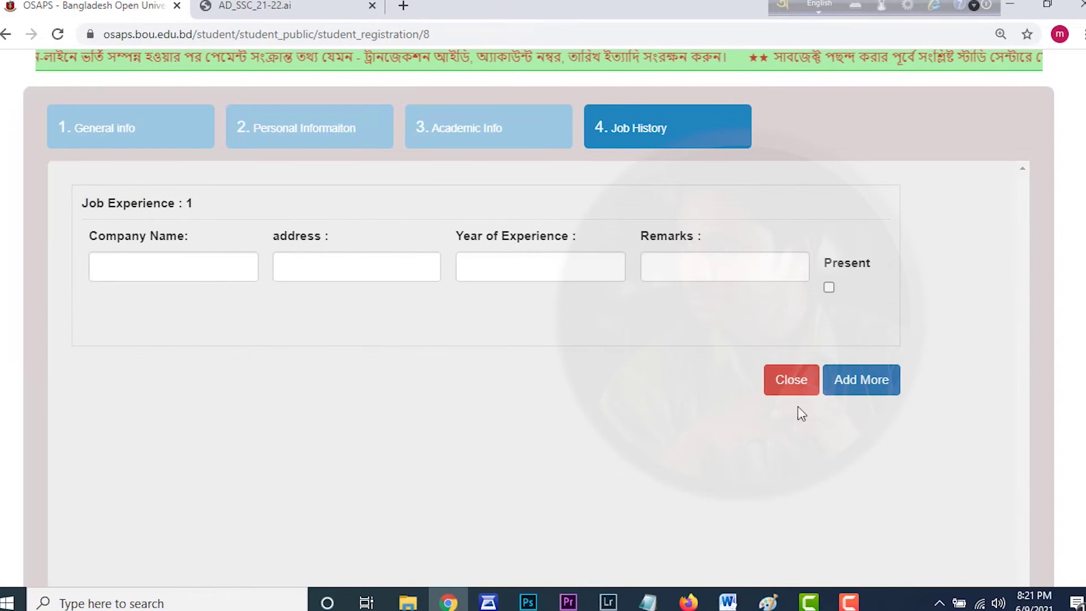
click(791, 380)
scroll(783, 407, down, 3)
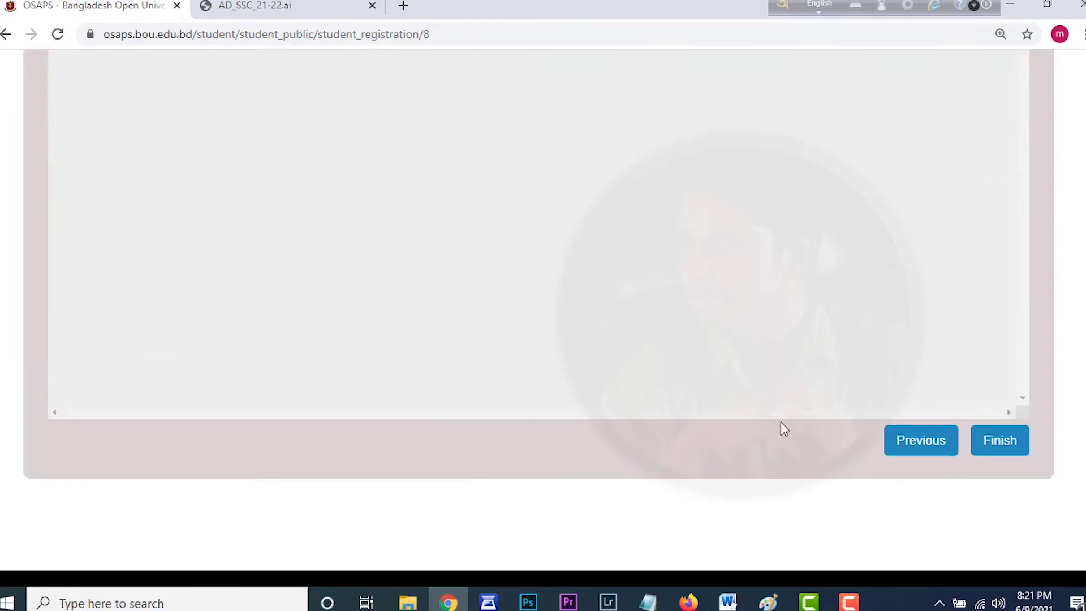
click(1025, 447)
click(711, 373)
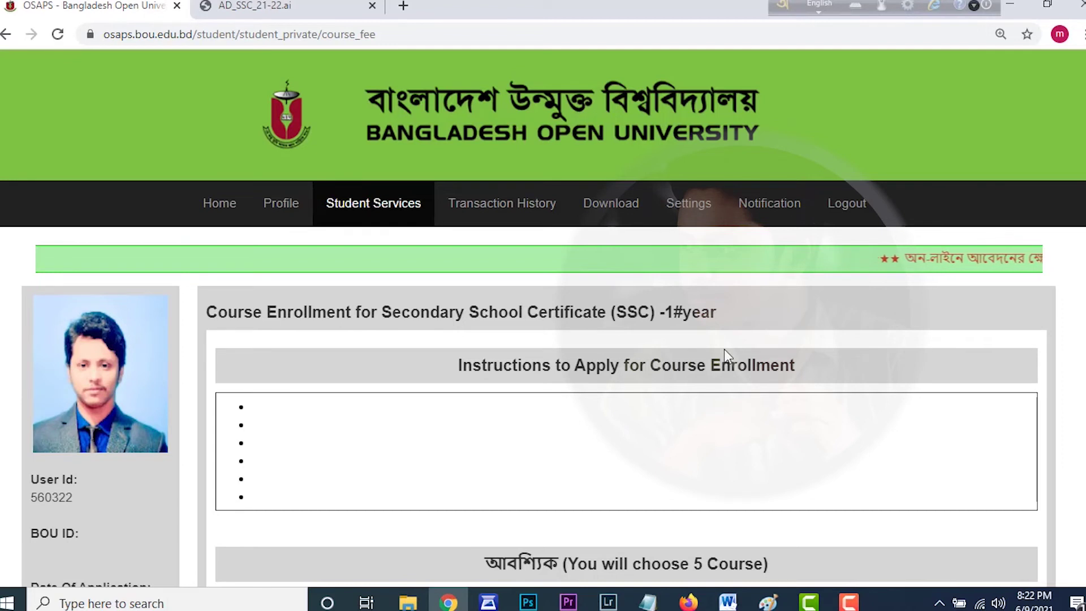
Step: Examine the issued user ID and the compulsory subjects on the SSC 1st year course enrollment page
scroll(519, 334, down, 3)
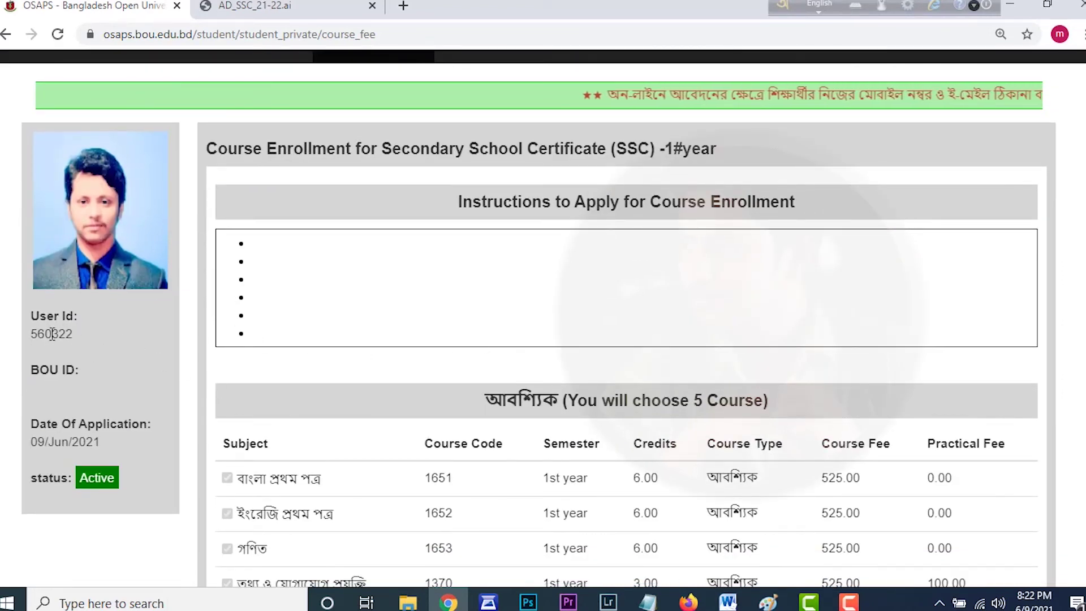
drag(36, 331, 131, 331)
click(131, 335)
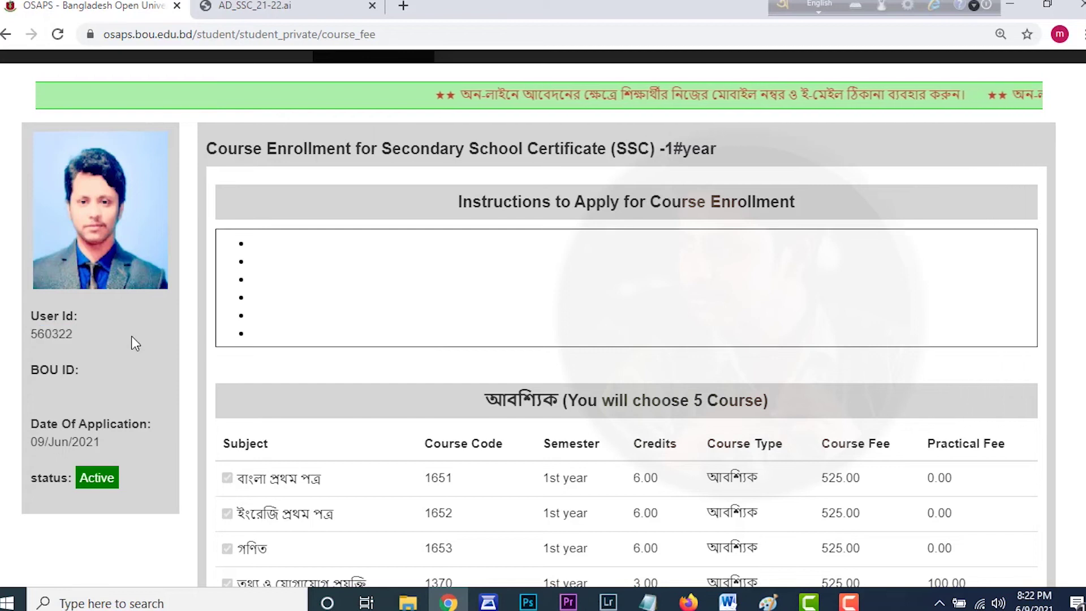
scroll(131, 336, down, 4)
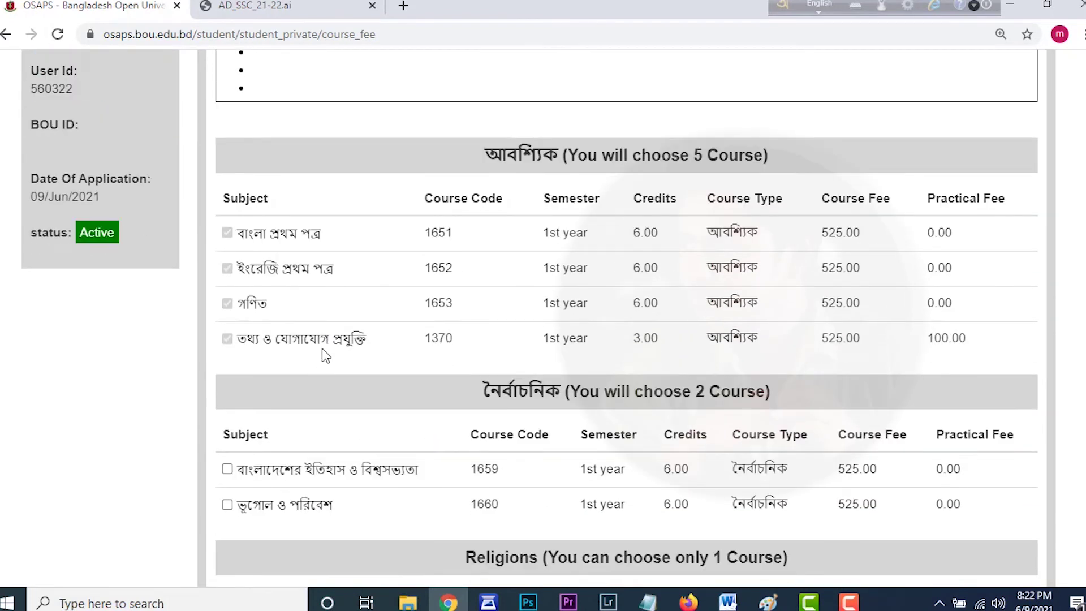
drag(485, 154, 846, 155)
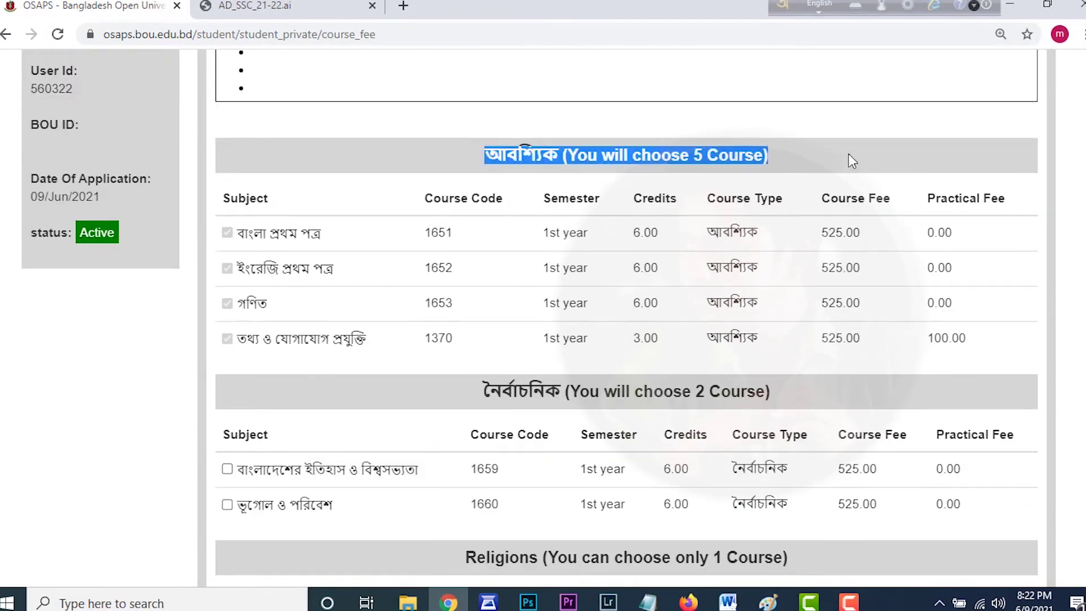
click(845, 156)
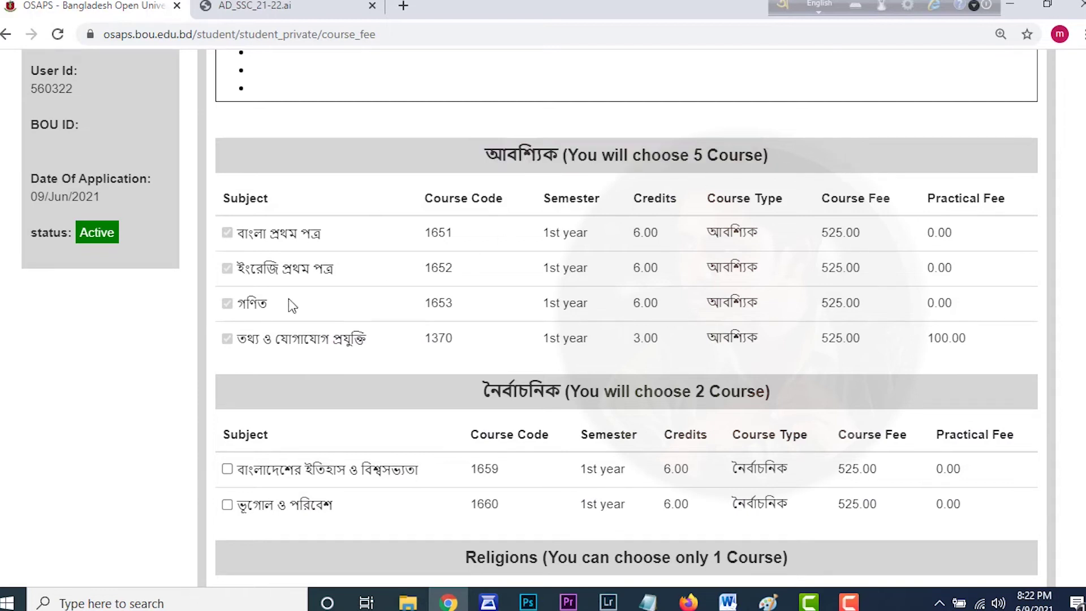
scroll(376, 324, down, 2)
scroll(376, 322, up, 1)
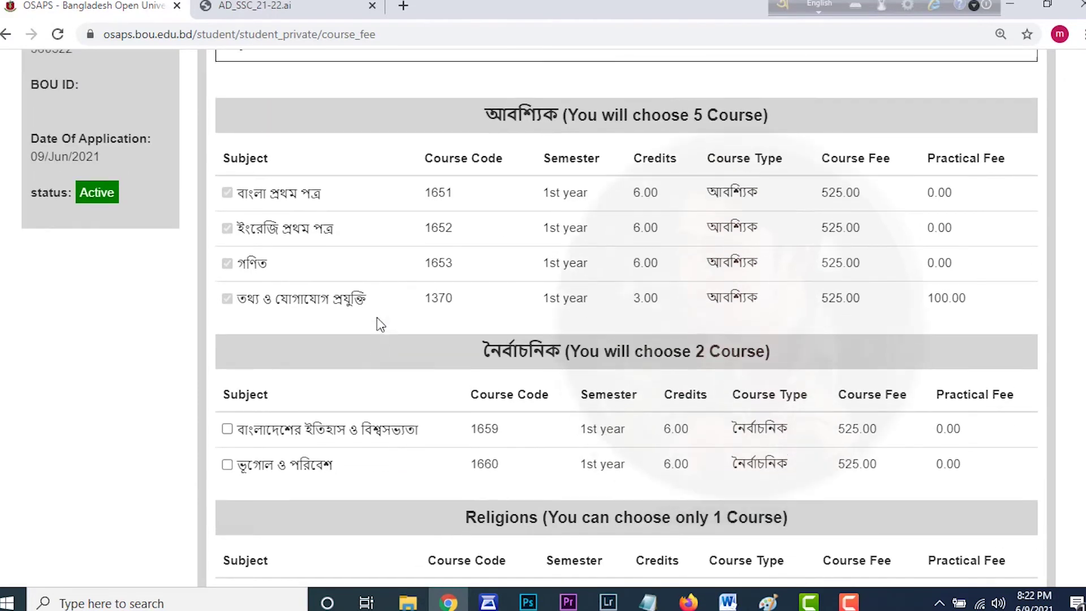
Step: Choose the two elective courses, বাংলাদেশের ইতিহাস ও বিশ্বসভ্যতা (1659) and ভূগোল ও পরিবেশ (1660)
scroll(376, 322, down, 3)
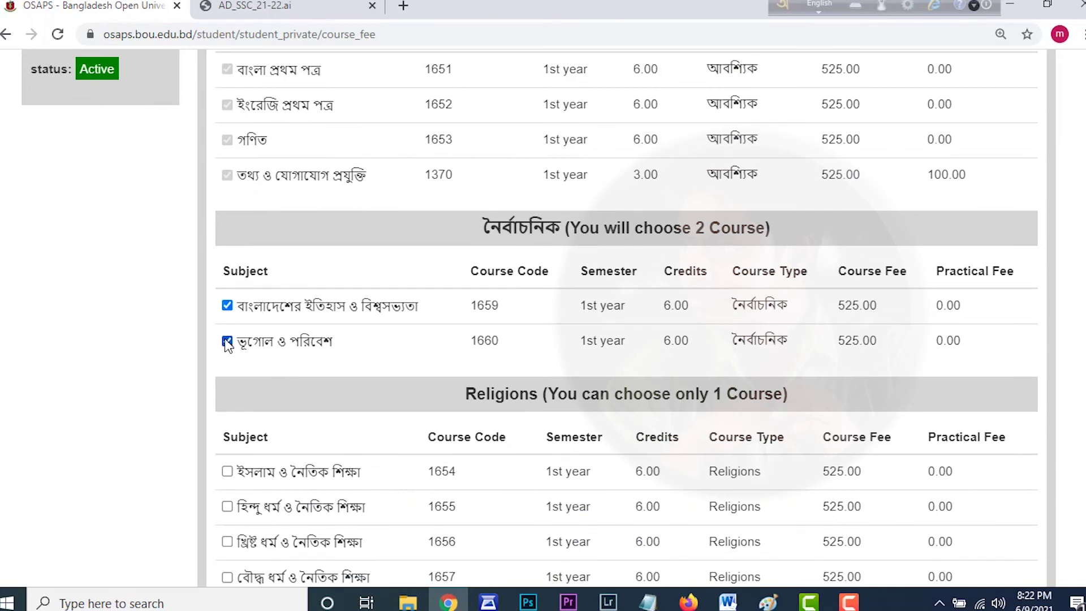
scroll(469, 322, down, 4)
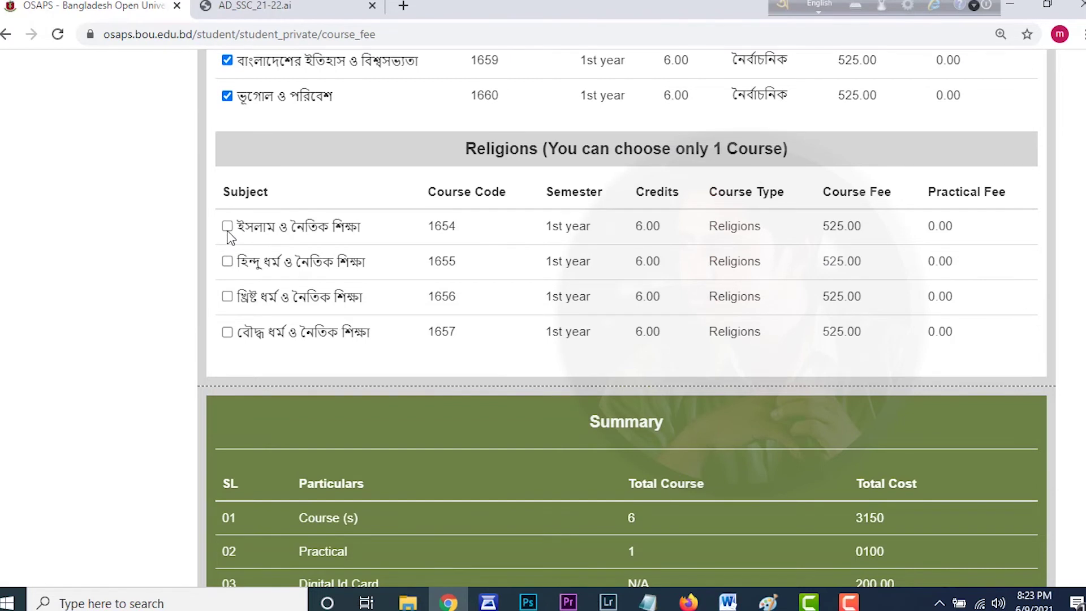
Step: Choose the religion course ইসলাম ও নৈতিক শিক্ষা (1654) and review the itemised fee summary
scroll(418, 248, down, 3)
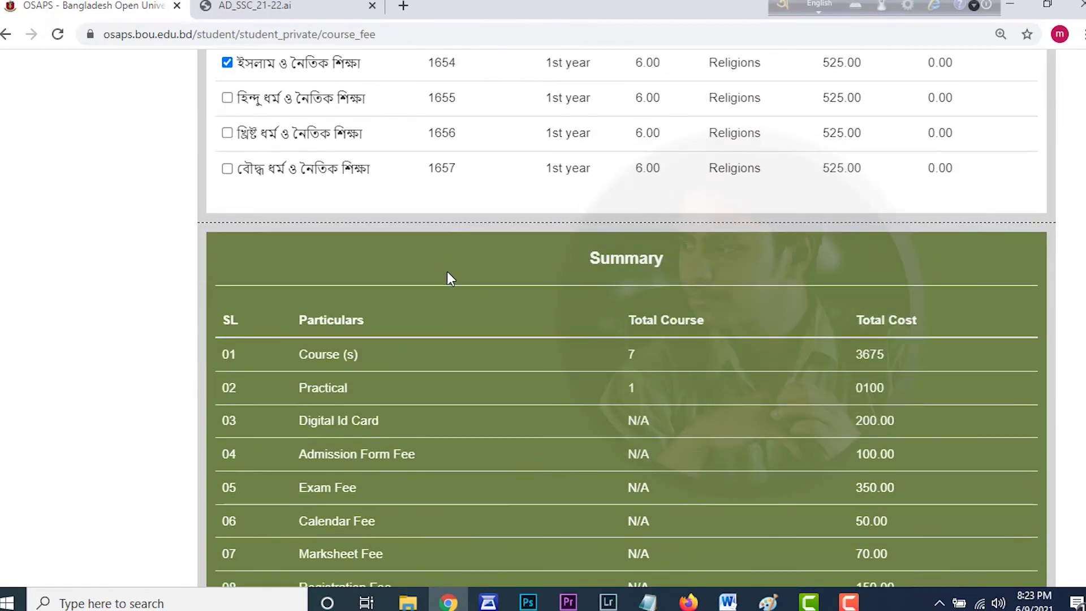
scroll(449, 272, down, 4)
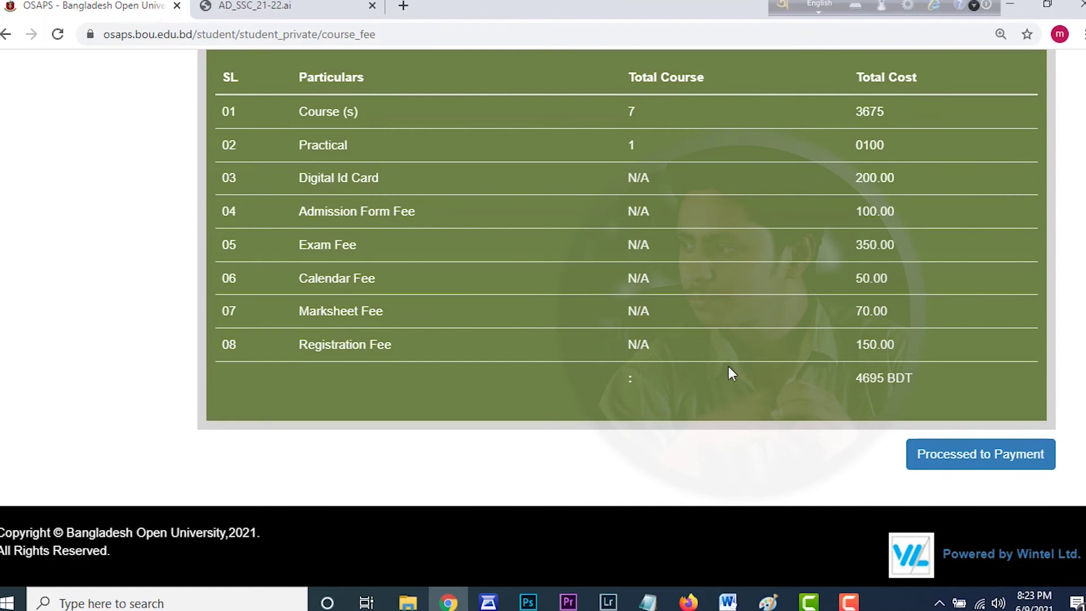
scroll(685, 359, up, 2)
scroll(850, 377, down, 2)
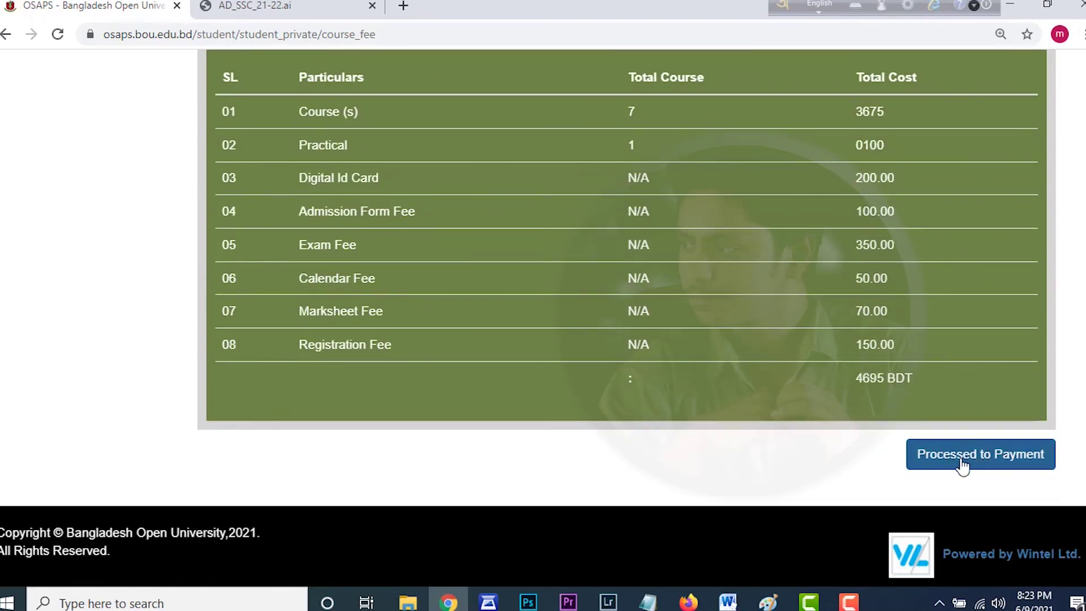
Step: Proceed from the course fees through the payment summary and choose bKash as the payment method
click(997, 460)
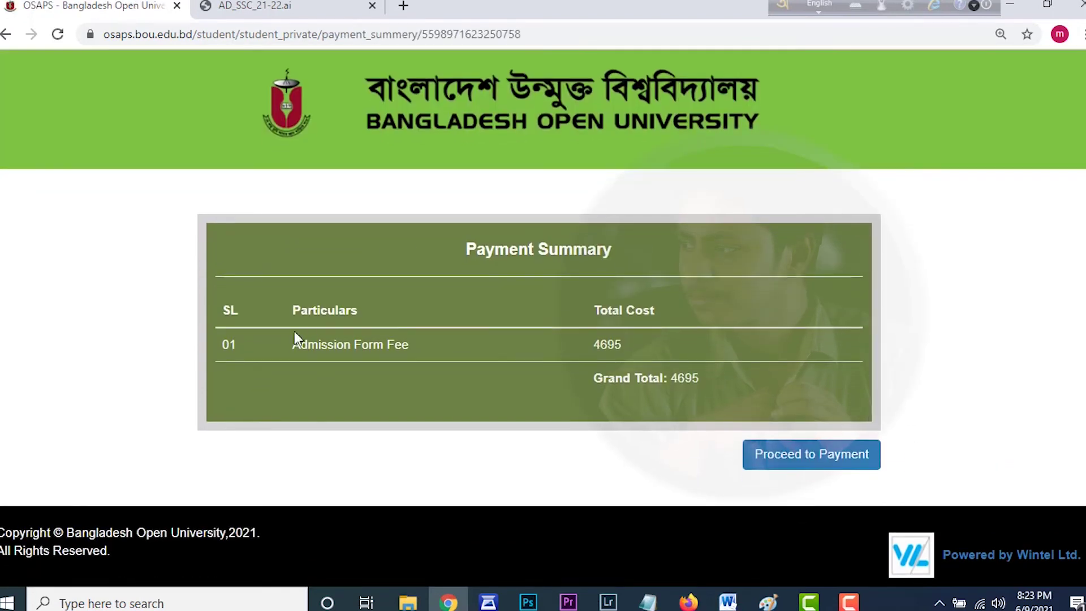
click(794, 458)
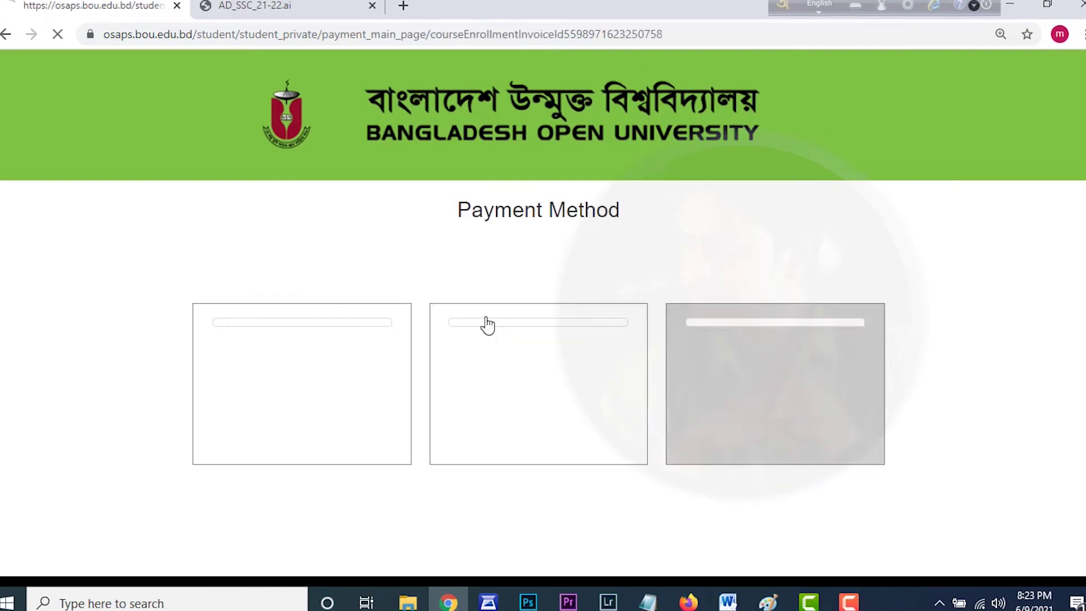
scroll(452, 322, down, 1)
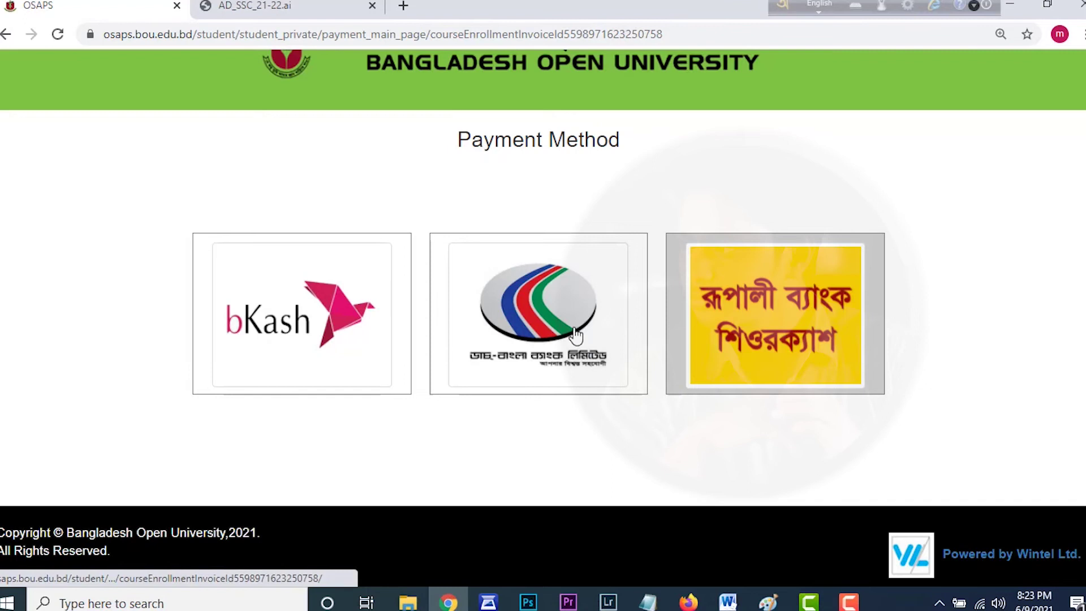
click(371, 363)
scroll(371, 365, down, 3)
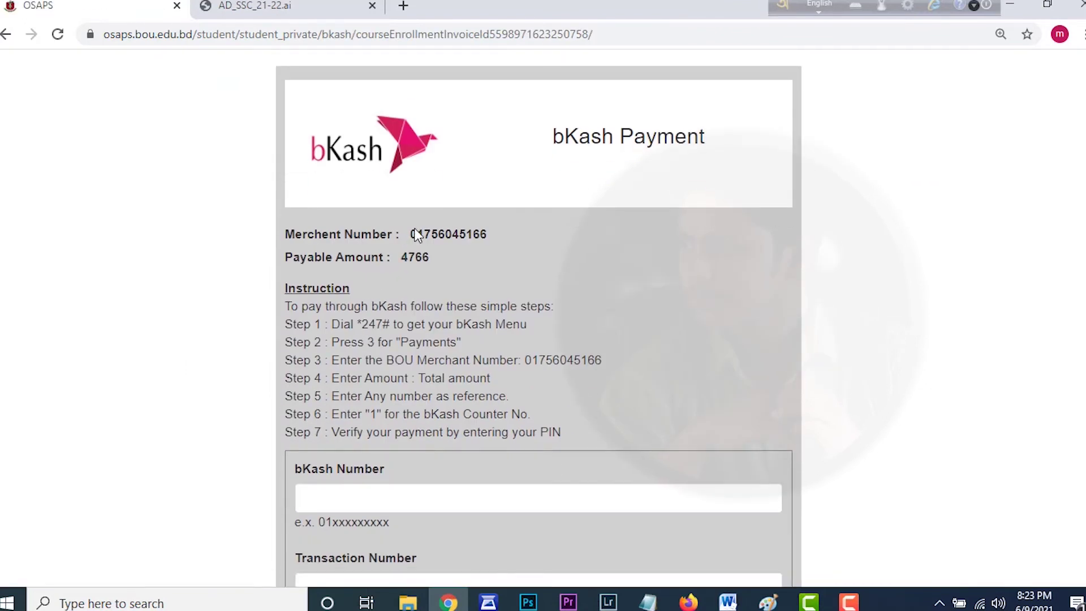
Step: Examine the merchant number, payable amount, seven payment instructions and required fields on the bKash payment page
drag(411, 235, 440, 271)
click(440, 270)
scroll(443, 279, down, 2)
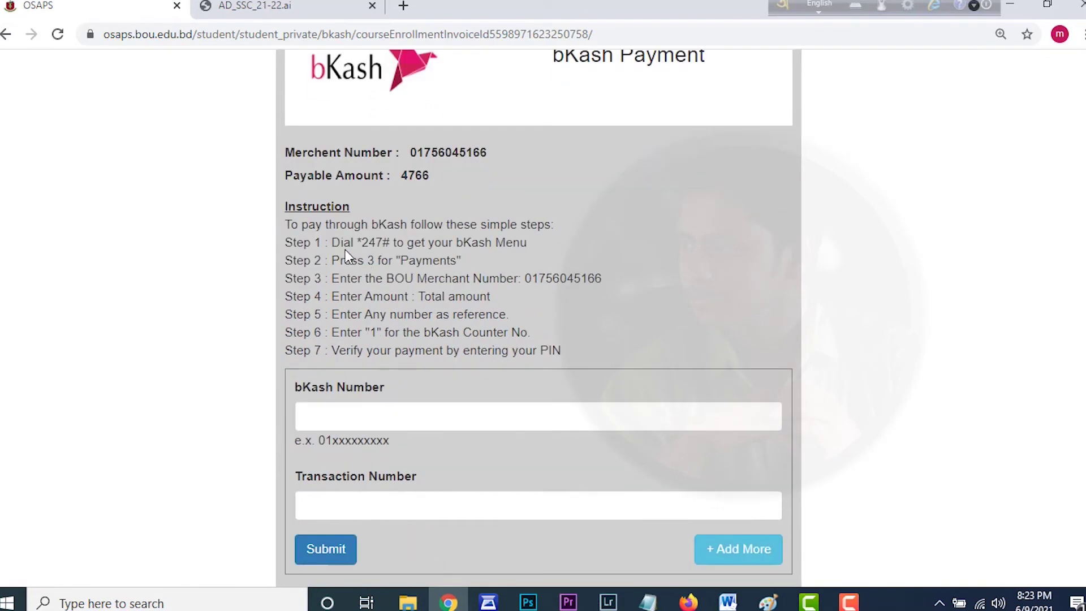
drag(344, 247, 576, 358)
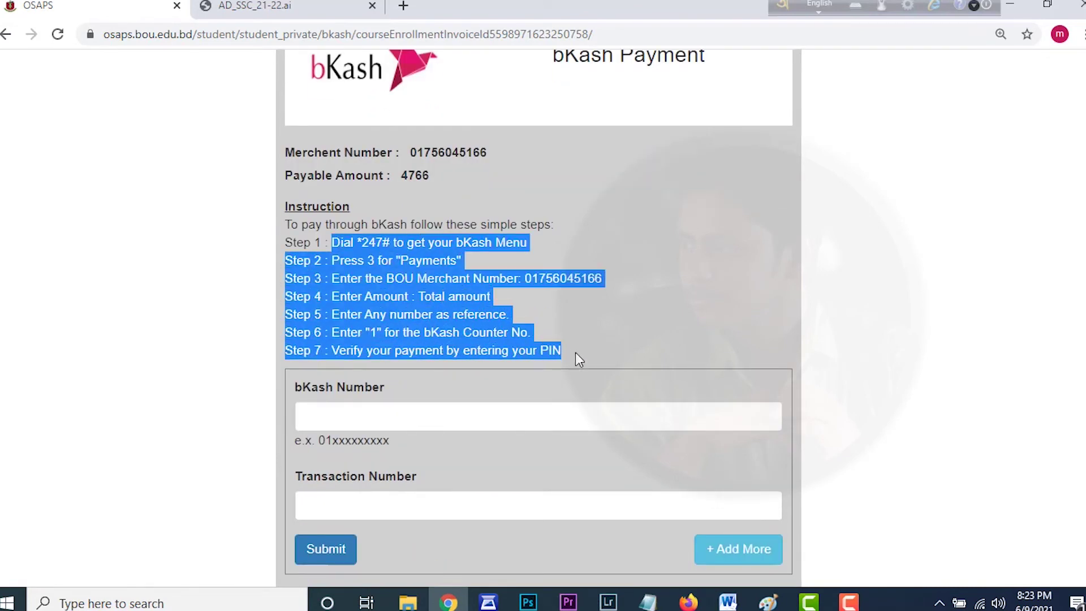
click(481, 376)
click(424, 415)
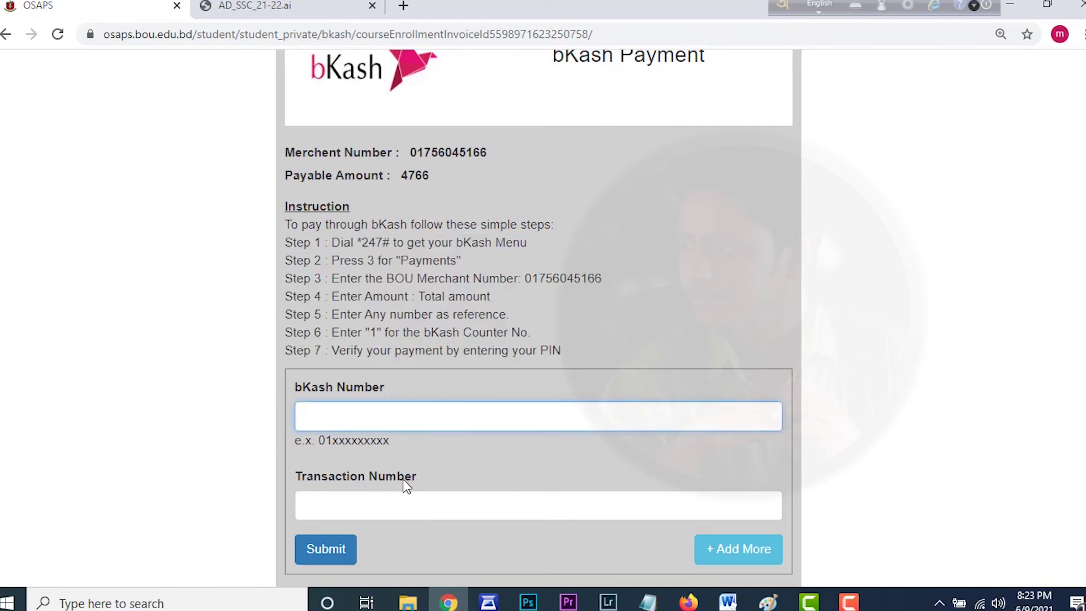
scroll(402, 480, down, 2)
click(405, 421)
click(453, 332)
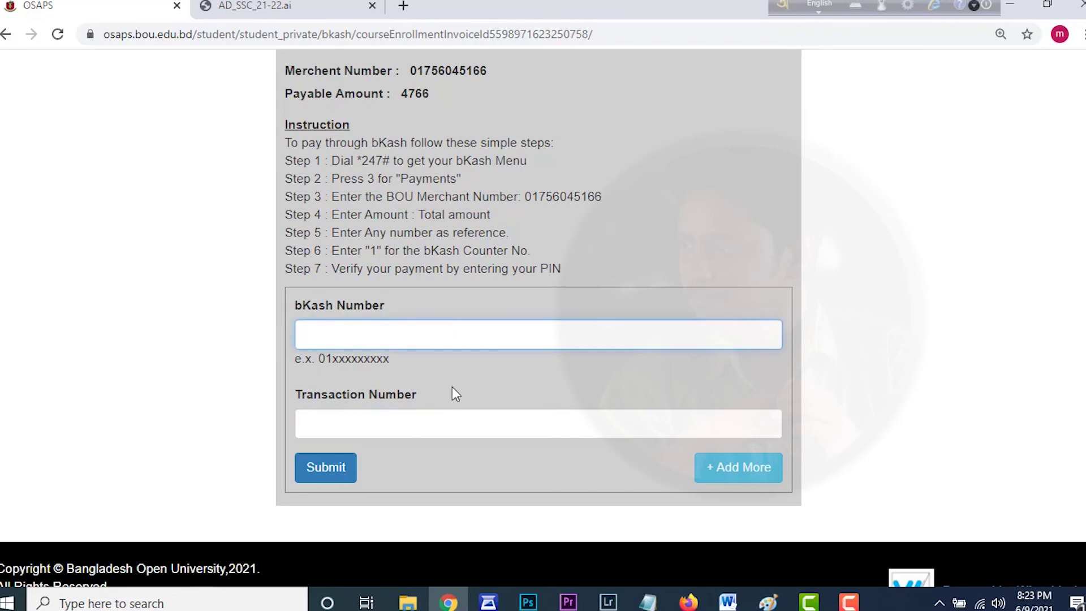
scroll(481, 350, up, 2)
drag(333, 238, 587, 348)
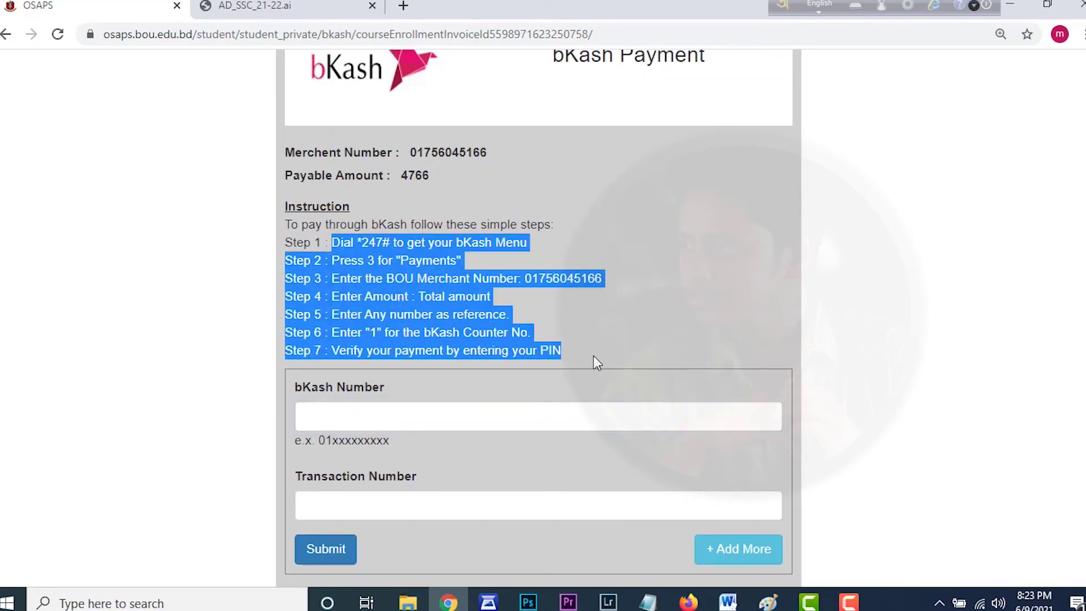
click(594, 359)
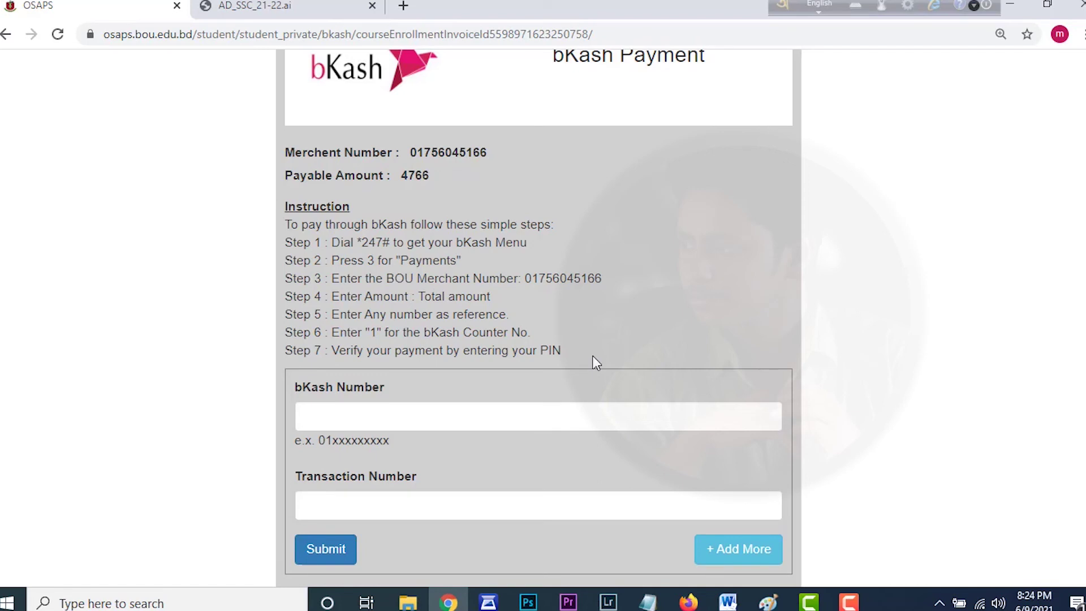
Step: Fill in the bKash number and the transaction number in the bKash payment form
click(513, 404)
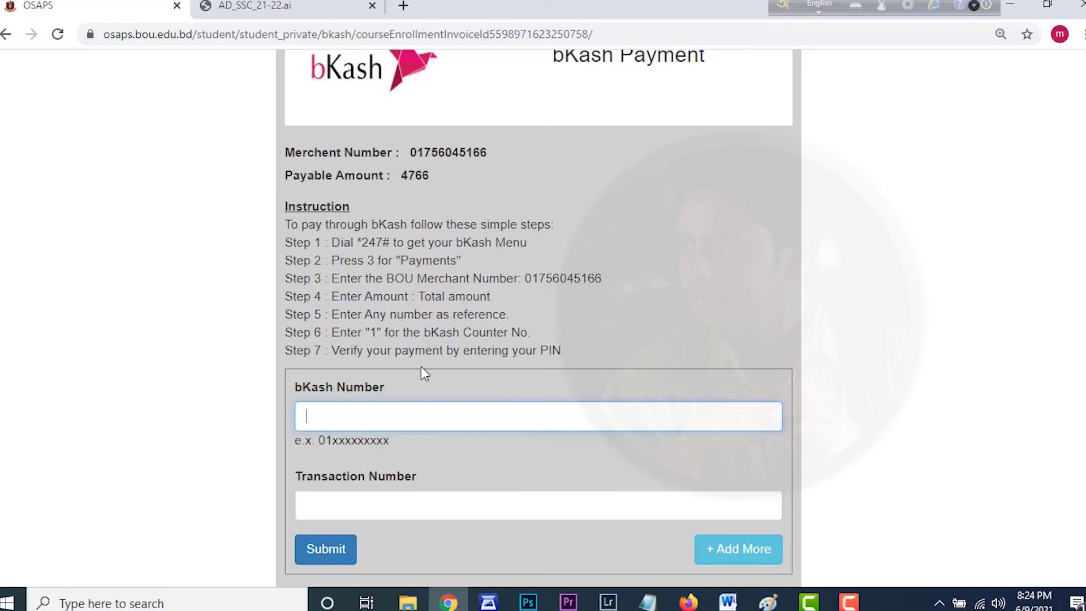
click(374, 505)
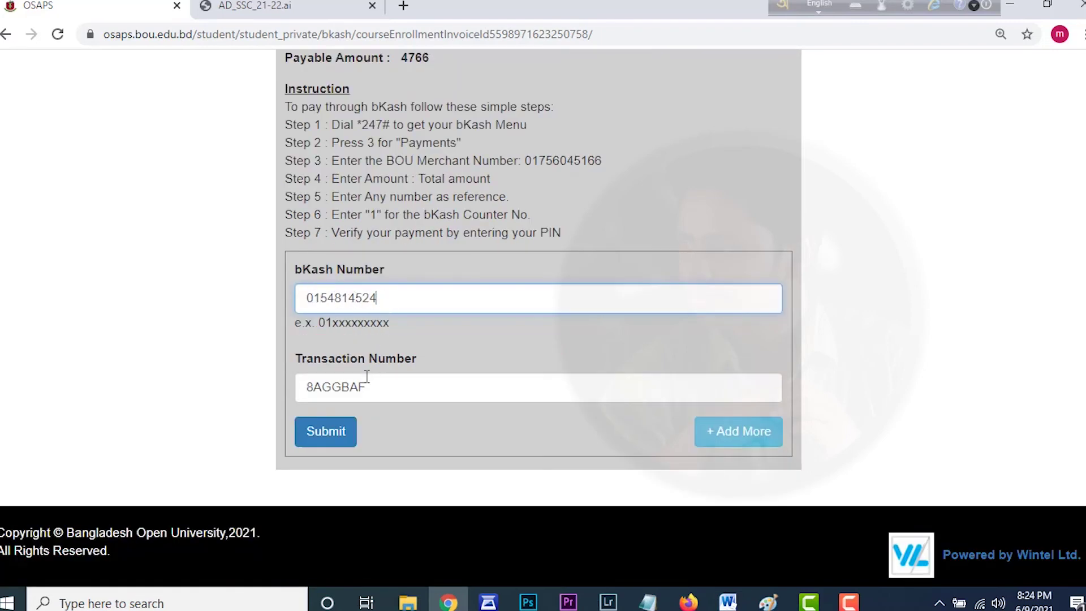
scroll(339, 418, up, 1)
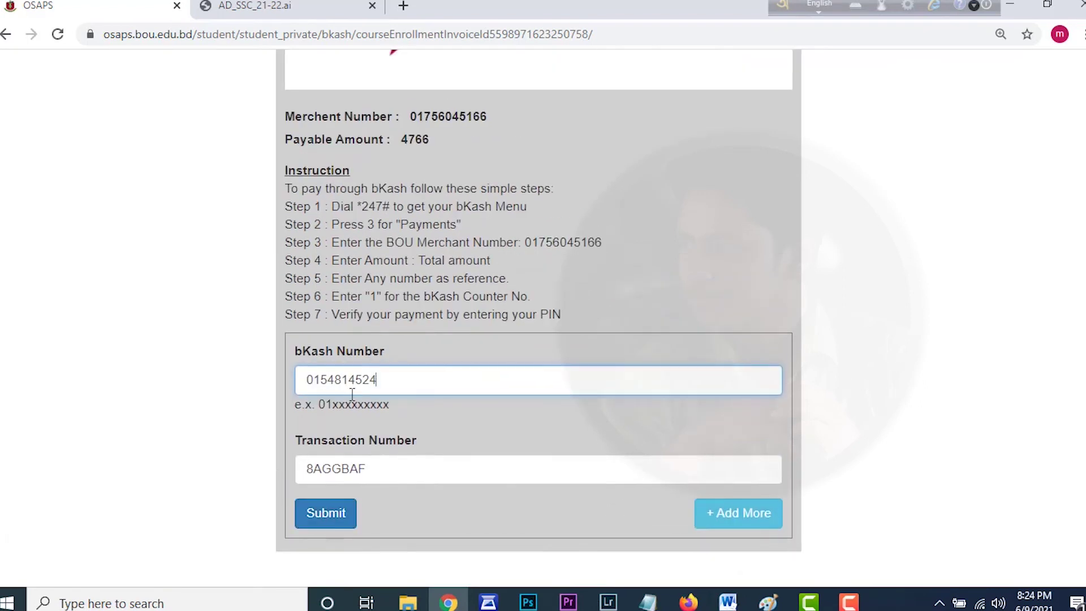
Step: Open the student profile and examine the personal information, signature and addresses on the student dashboard
scroll(351, 394, up, 5)
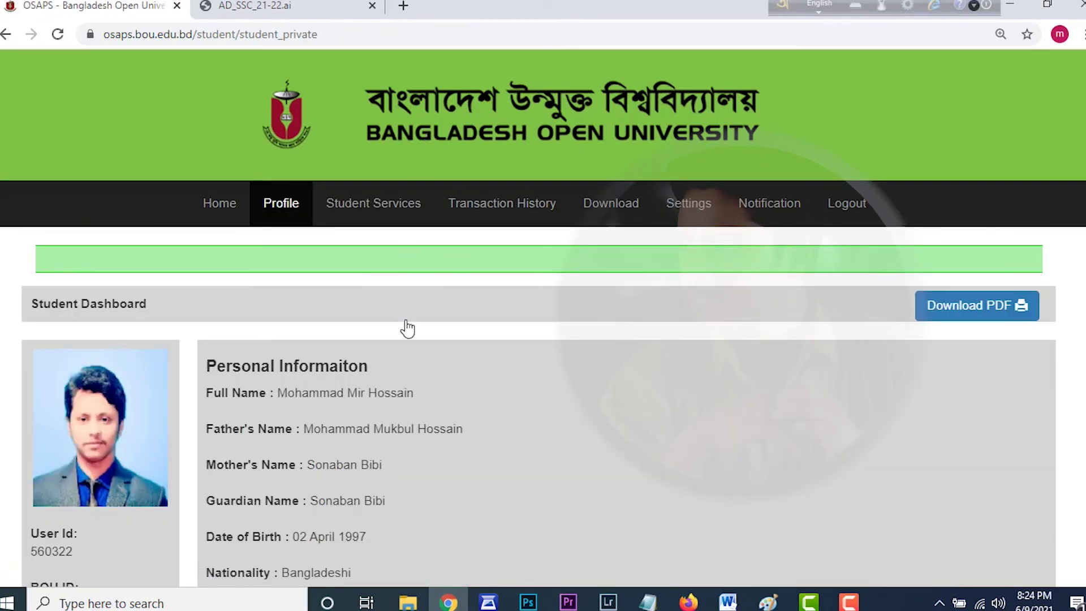
scroll(404, 327, down, 3)
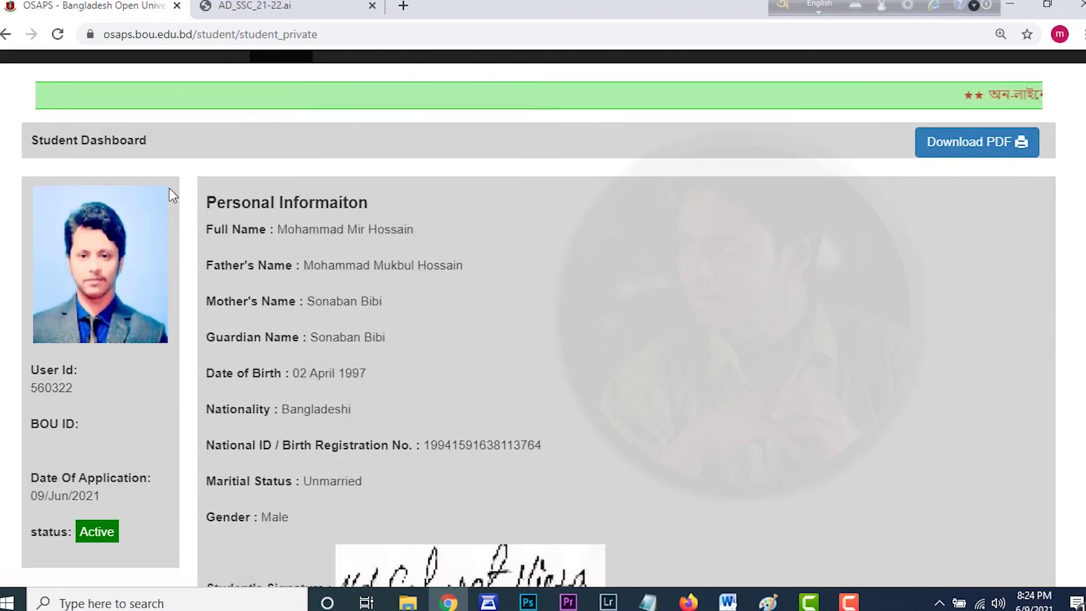
scroll(291, 349, up, 1)
scroll(291, 349, up, 3)
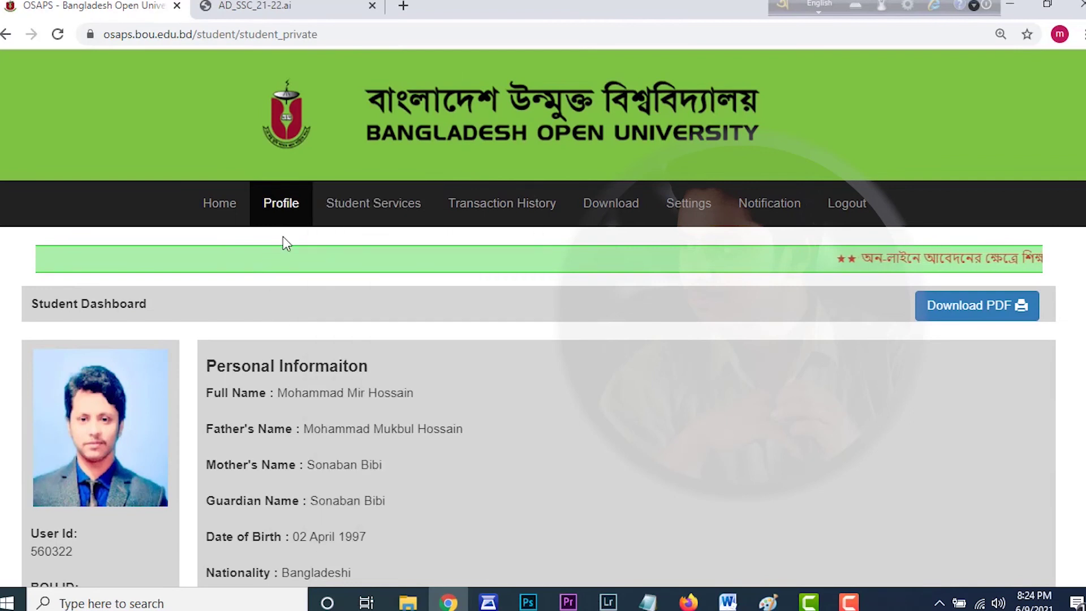
scroll(261, 349, down, 2)
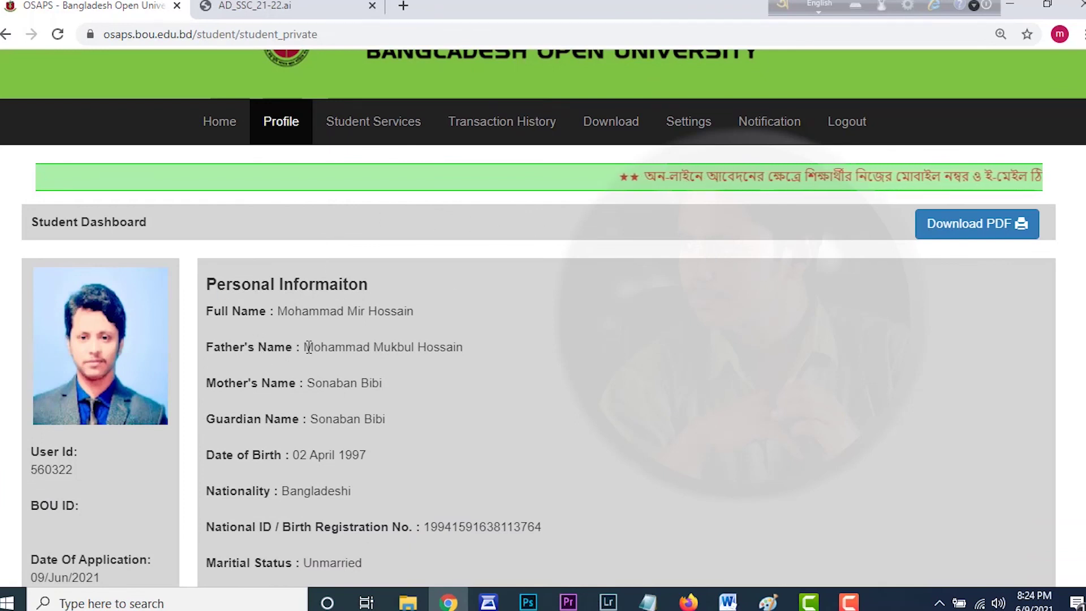
scroll(315, 360, down, 1)
scroll(314, 364, down, 5)
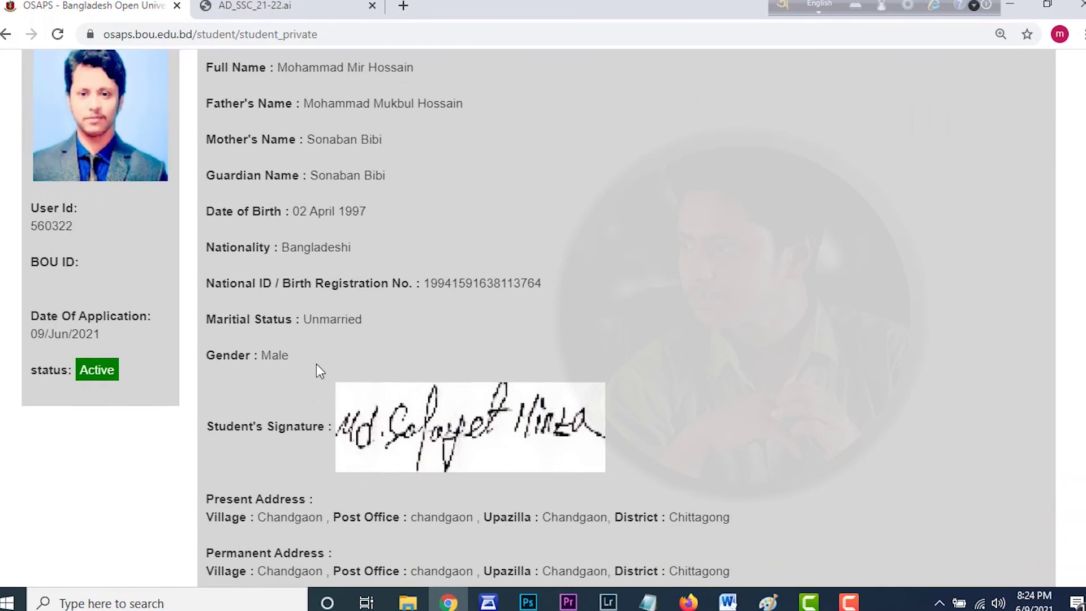
scroll(315, 368, up, 3)
scroll(316, 364, up, 1)
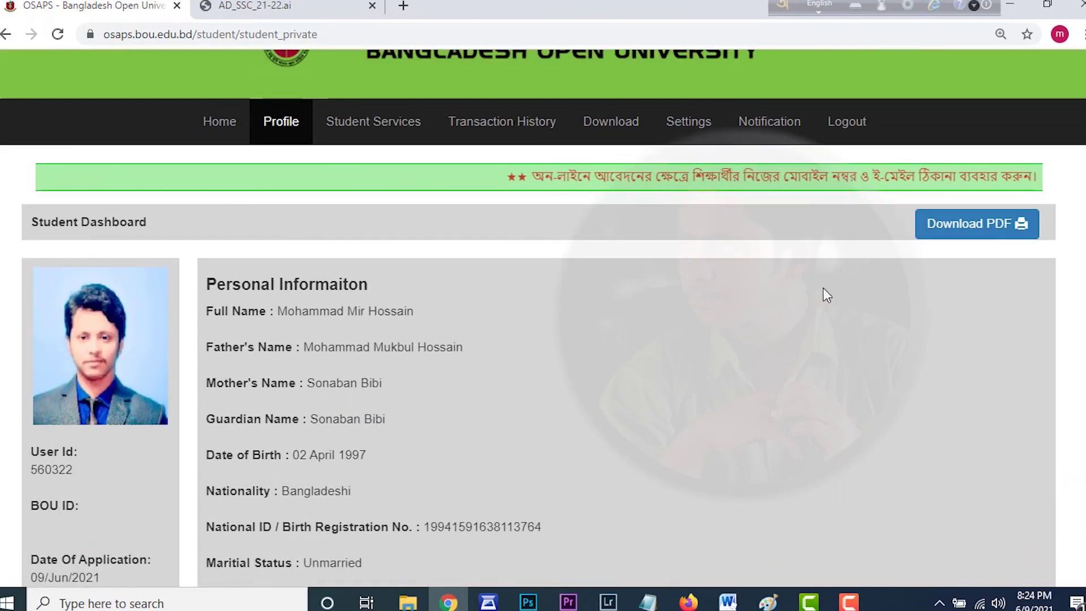
Step: Open the PDF of the application from the student dashboard and examine its personal and program information
click(964, 229)
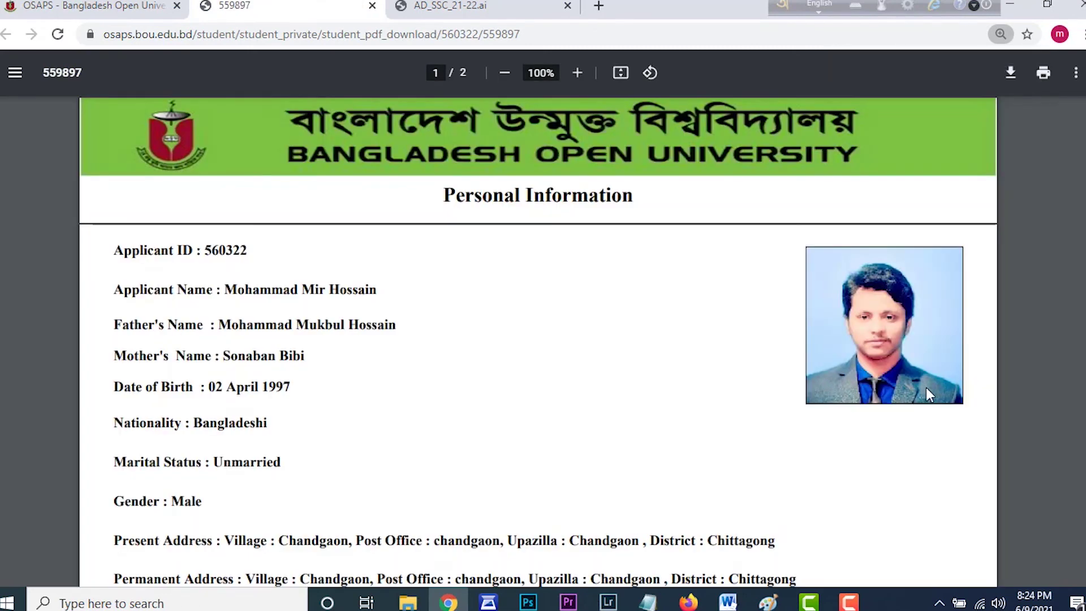
scroll(899, 393, down, 8)
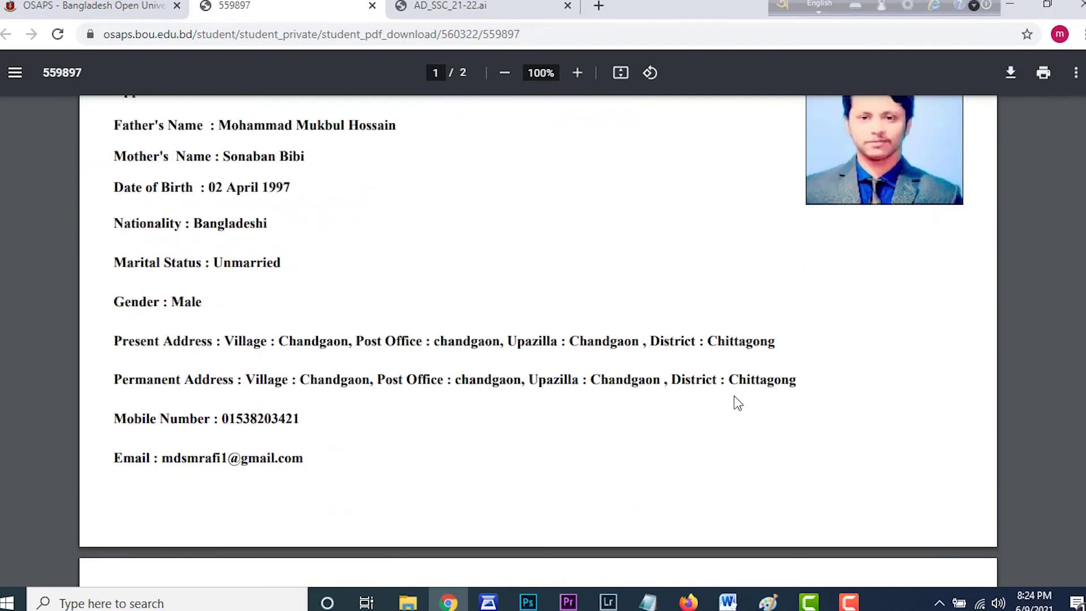
scroll(728, 413, down, 7)
scroll(728, 413, up, 4)
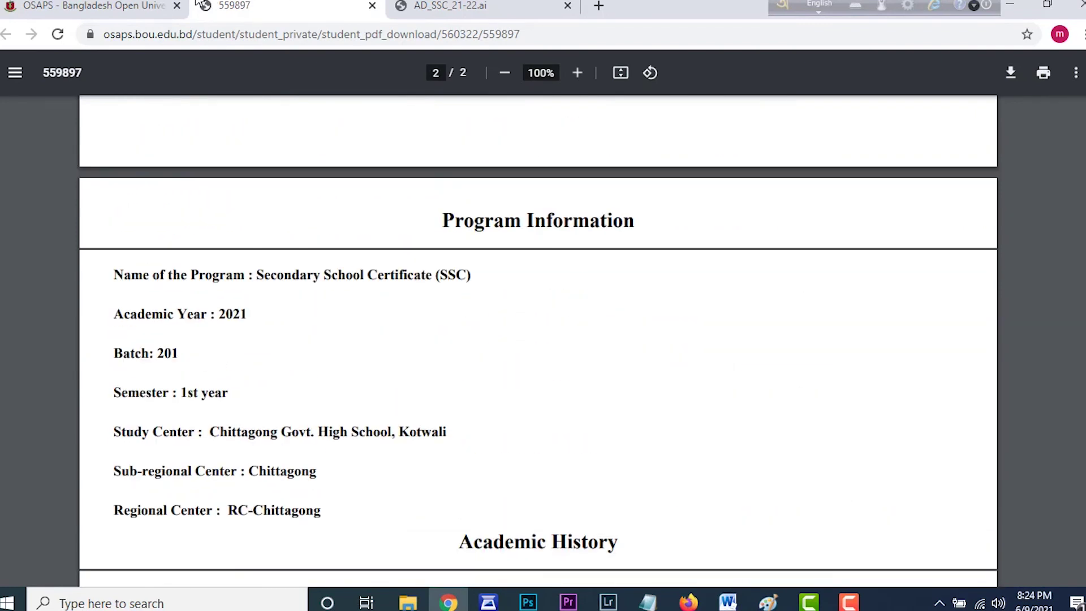
Step: Return to the student dashboard and open the transaction history
click(116, 5)
scroll(520, 336, up, 3)
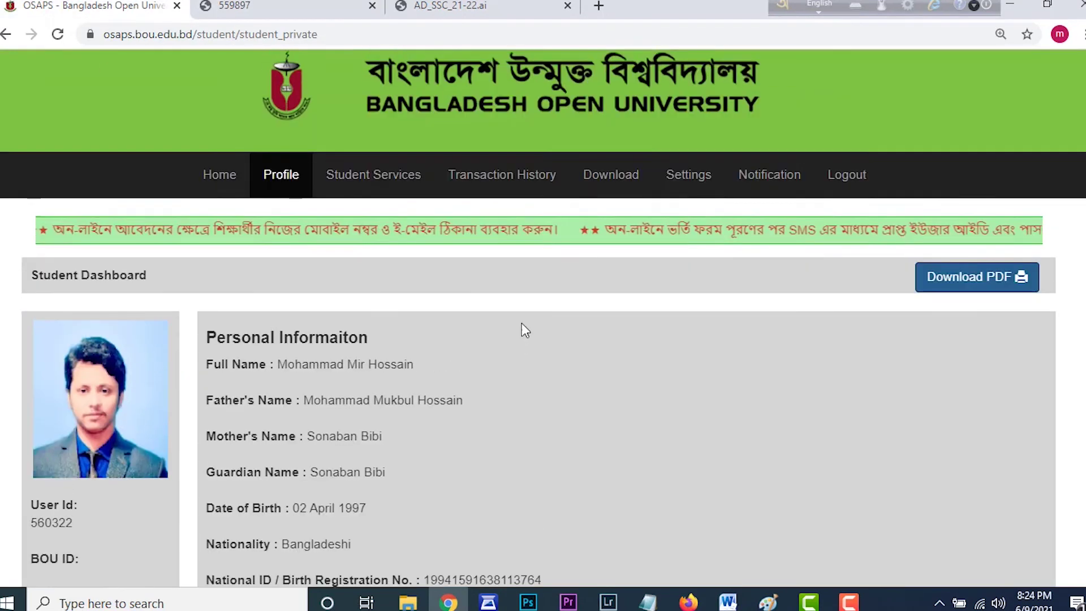
click(519, 208)
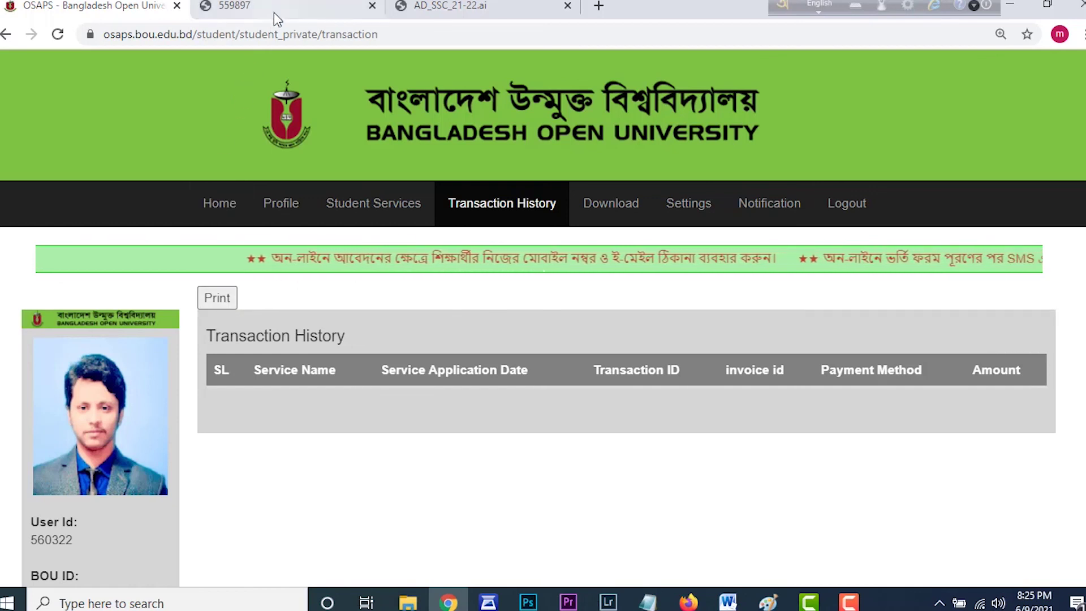
Step: Switch to the AD_SSC_21-22.ai admission circular and examine its online application and payment instructions
click(455, 7)
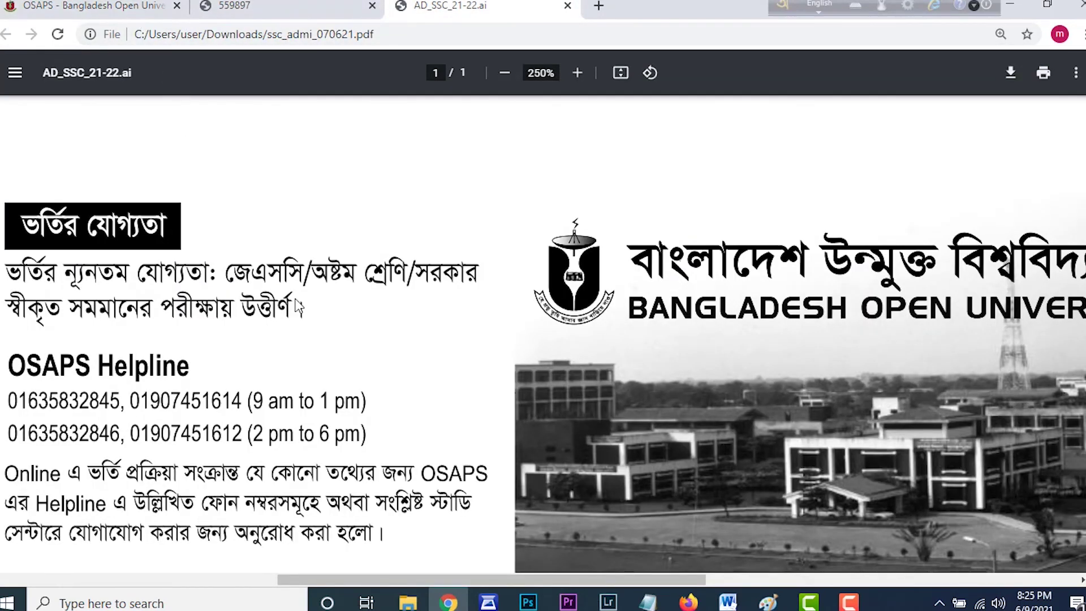
scroll(299, 308, down, 10)
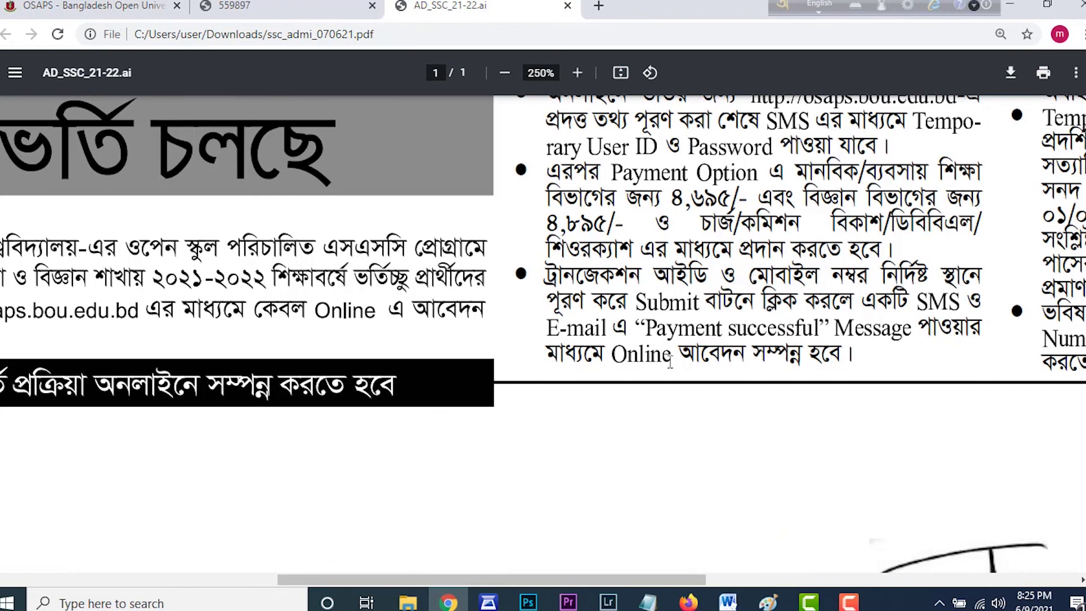